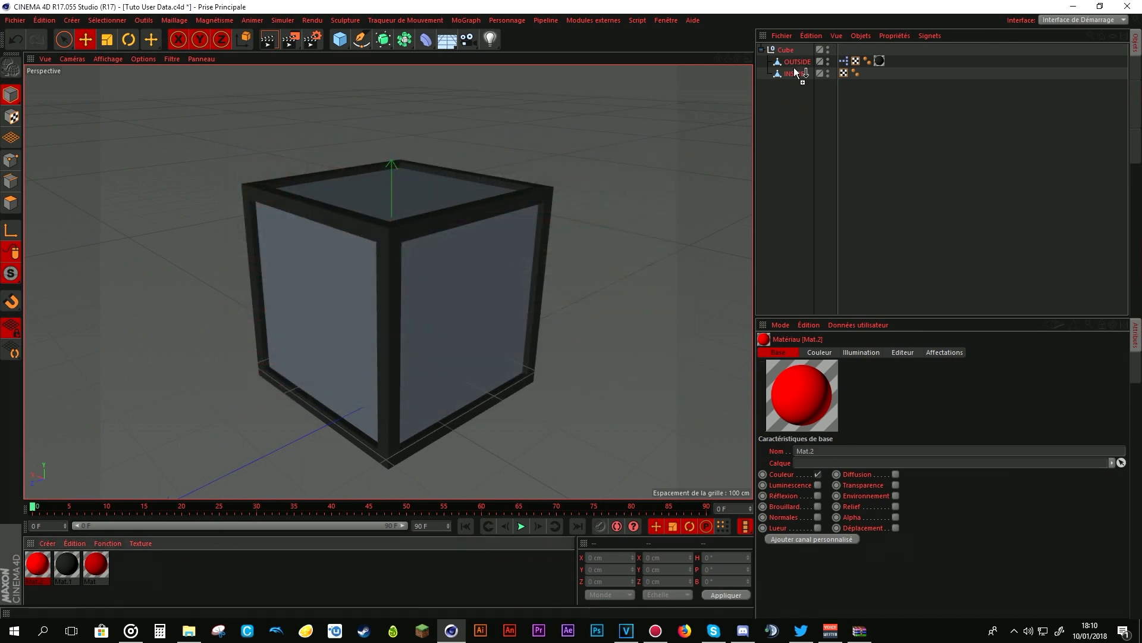
# - Apply the bright red Mat.2 material to the INSIDE object and select its texture tag
pyautogui.moveTo(793, 77); pyautogui.dragTo(794, 74)
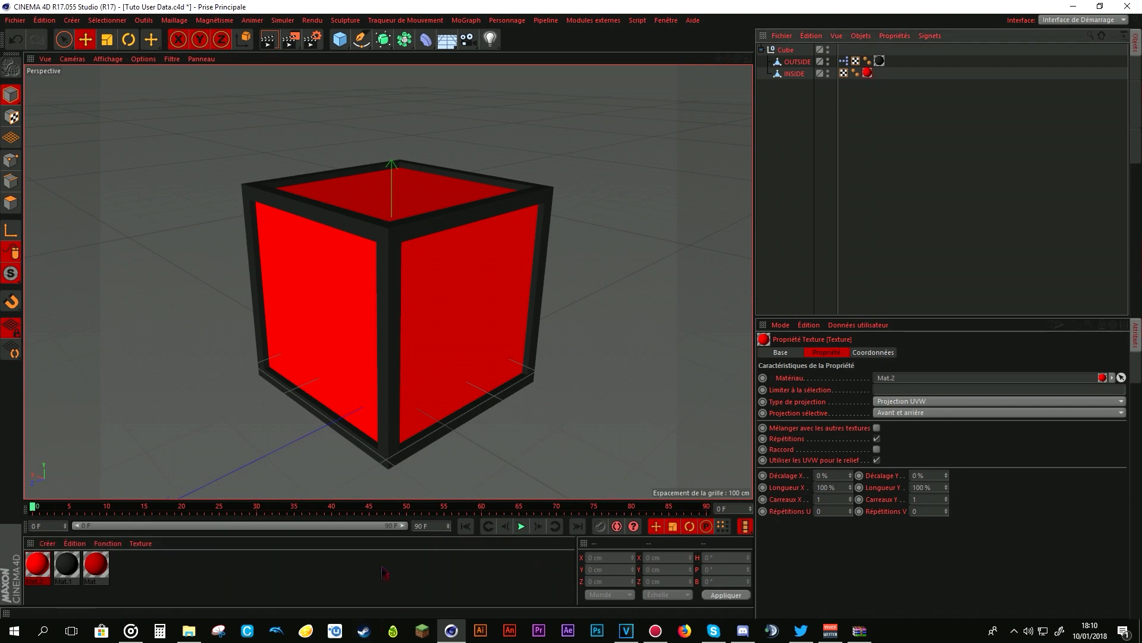
pyautogui.moveTo(92, 564); pyautogui.dragTo(892, 86)
pyautogui.click(866, 94)
pyautogui.click(867, 74)
pyautogui.click(777, 74)
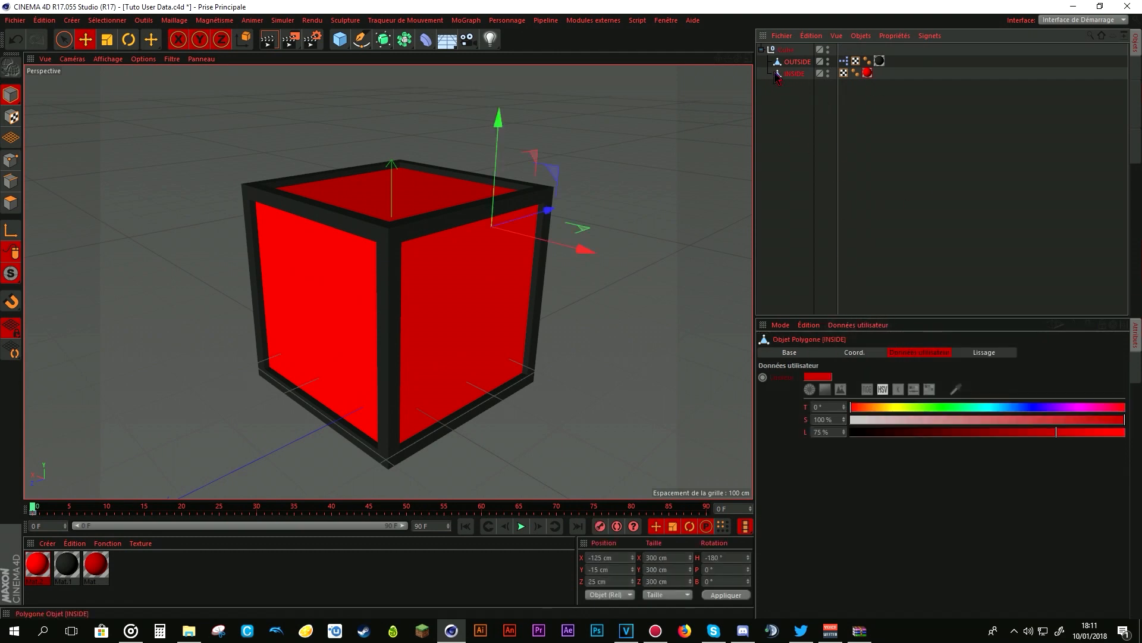
pyautogui.click(858, 325)
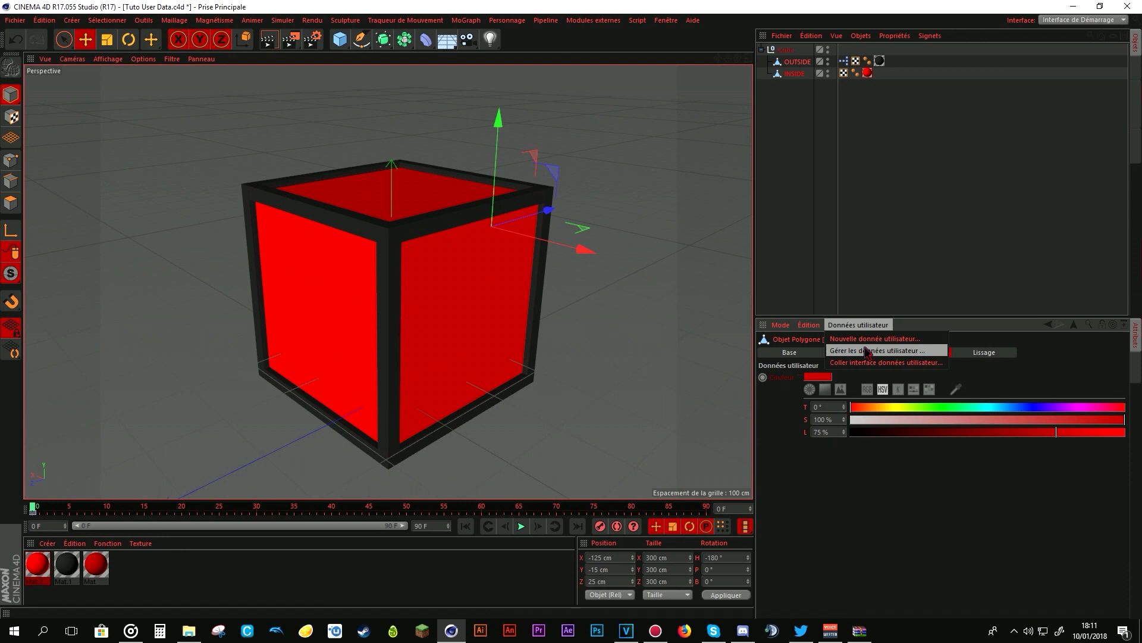
pyautogui.click(867, 351)
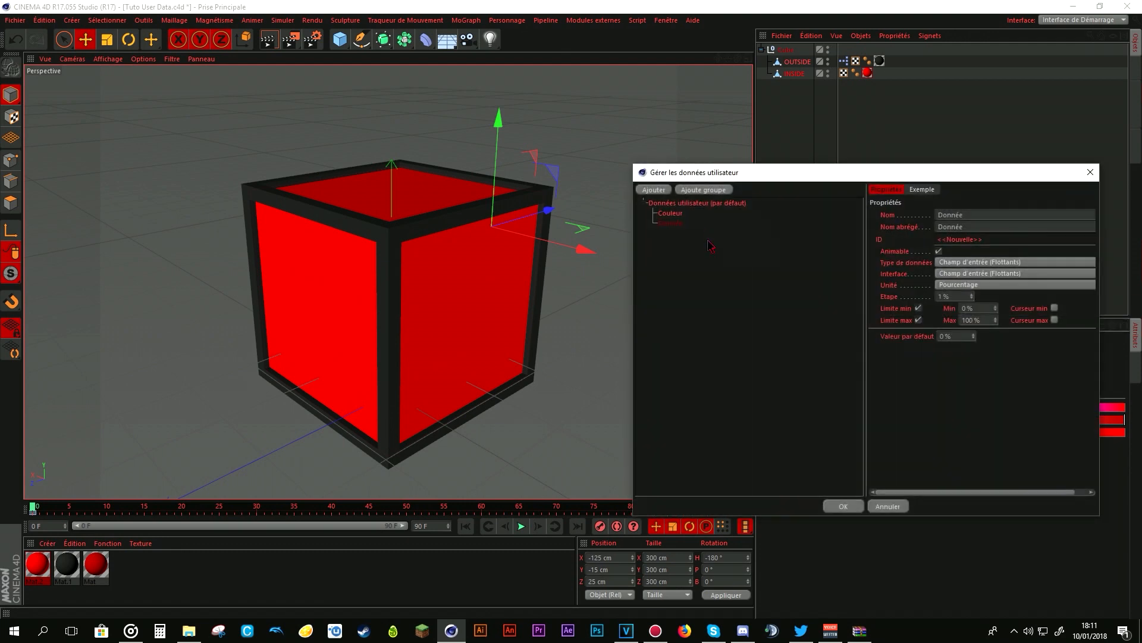
pyautogui.click(655, 231)
pyautogui.click(680, 215)
pyautogui.press('Delete')
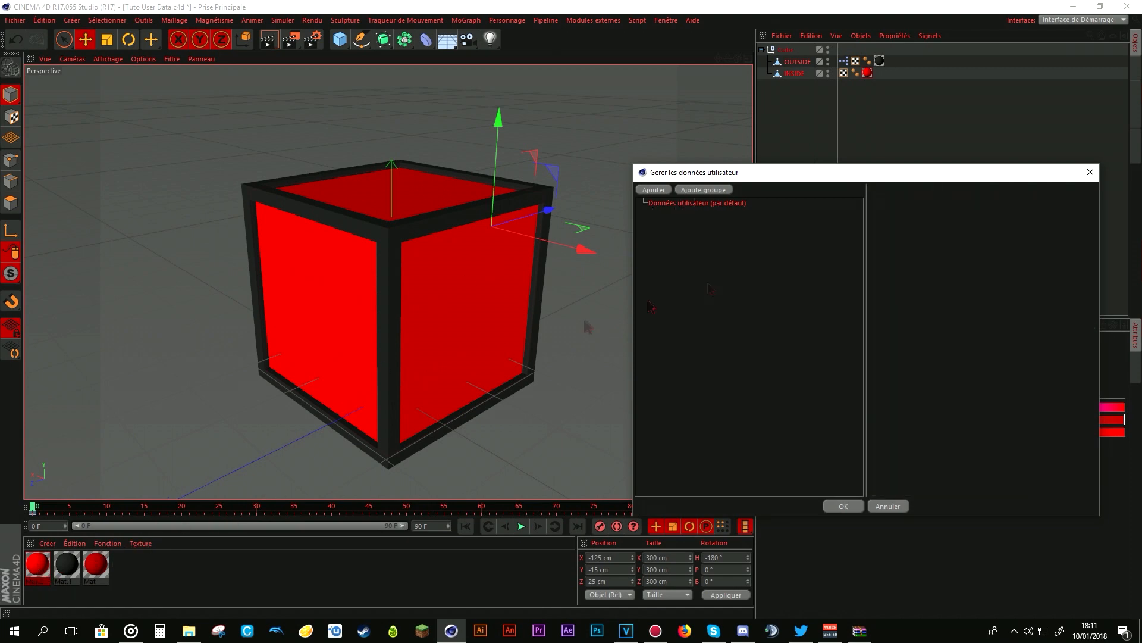
pyautogui.click(1090, 172)
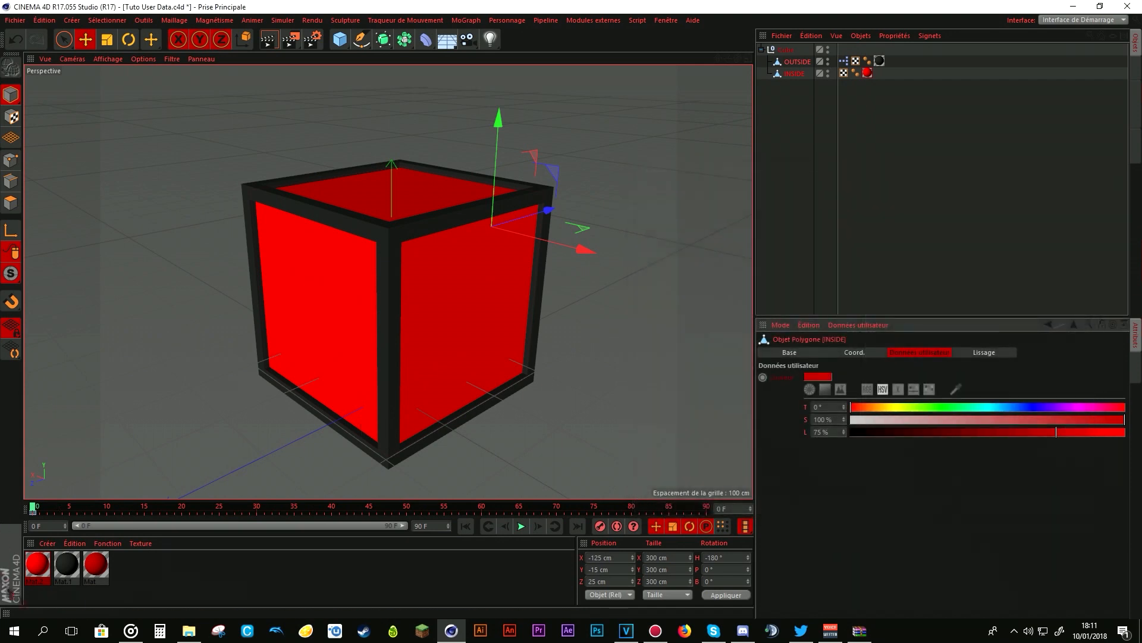
# - Copy the user data interface of Mat.2's Couleur parameter from the material editor
pyautogui.doubleClick(37, 564)
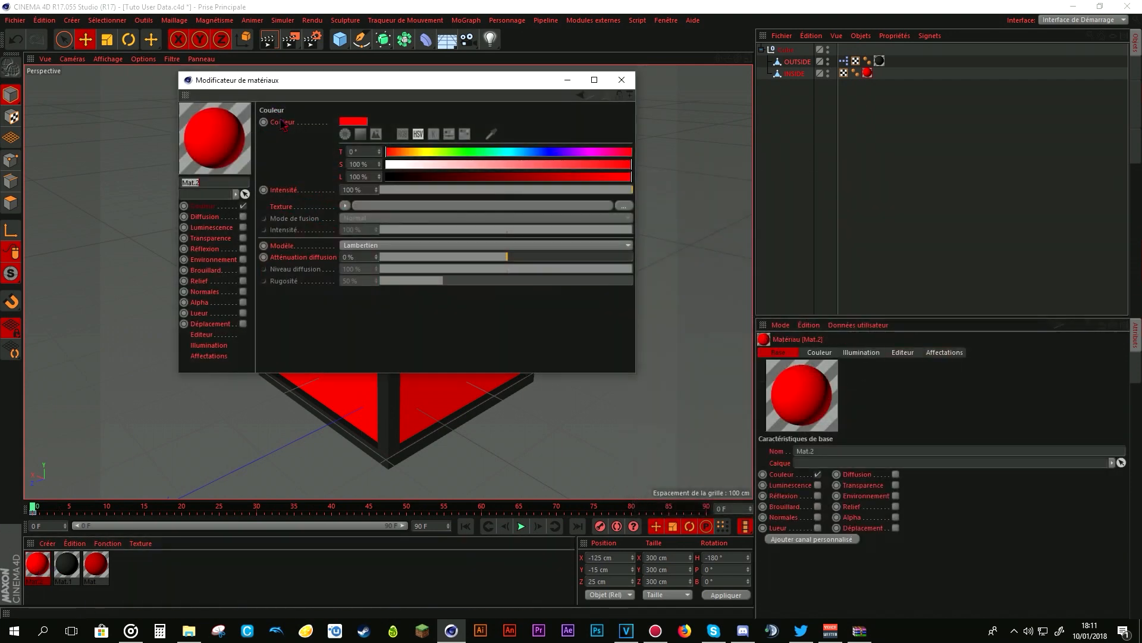
pyautogui.rightClick(282, 123)
pyautogui.moveTo(331, 153)
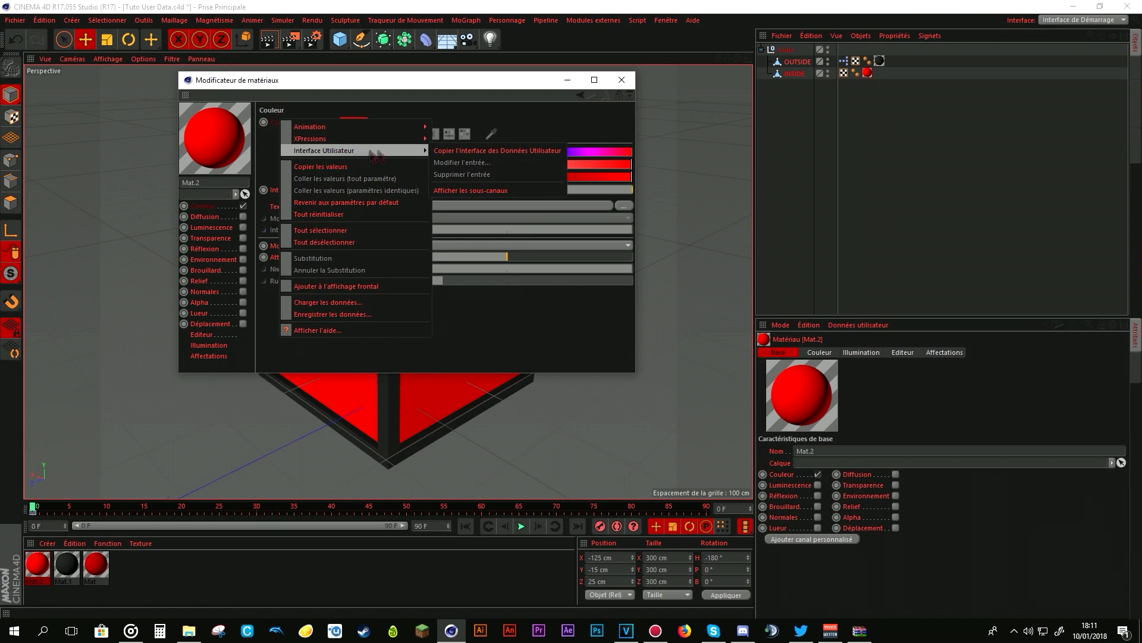
pyautogui.click(476, 151)
pyautogui.click(621, 79)
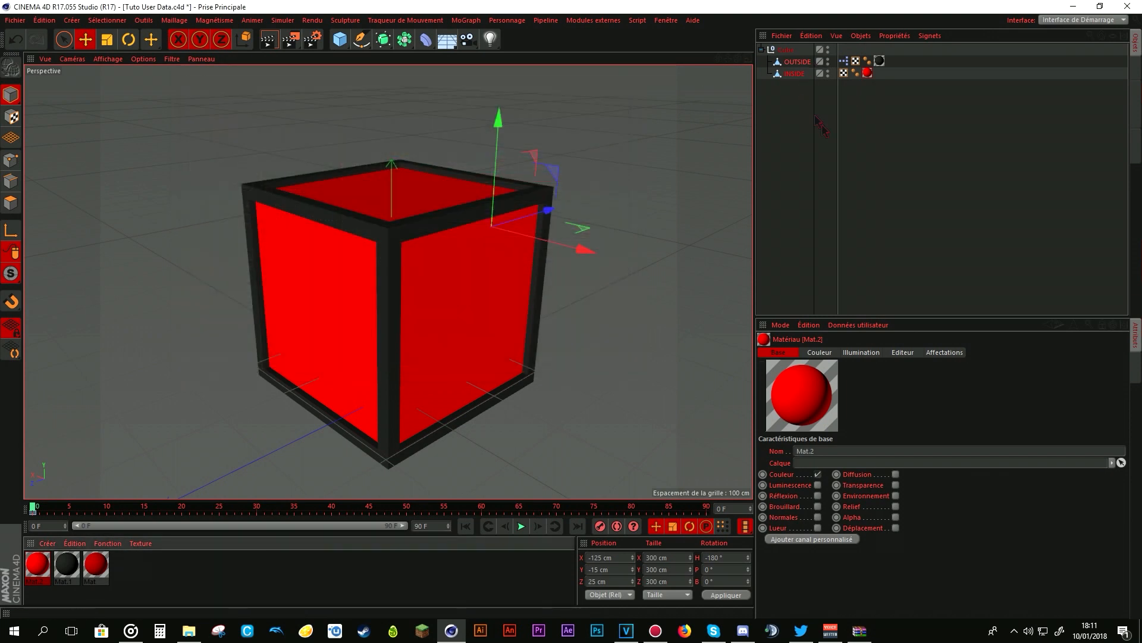
# - Delete all existing entries from the INSIDE object's user data
pyautogui.click(795, 74)
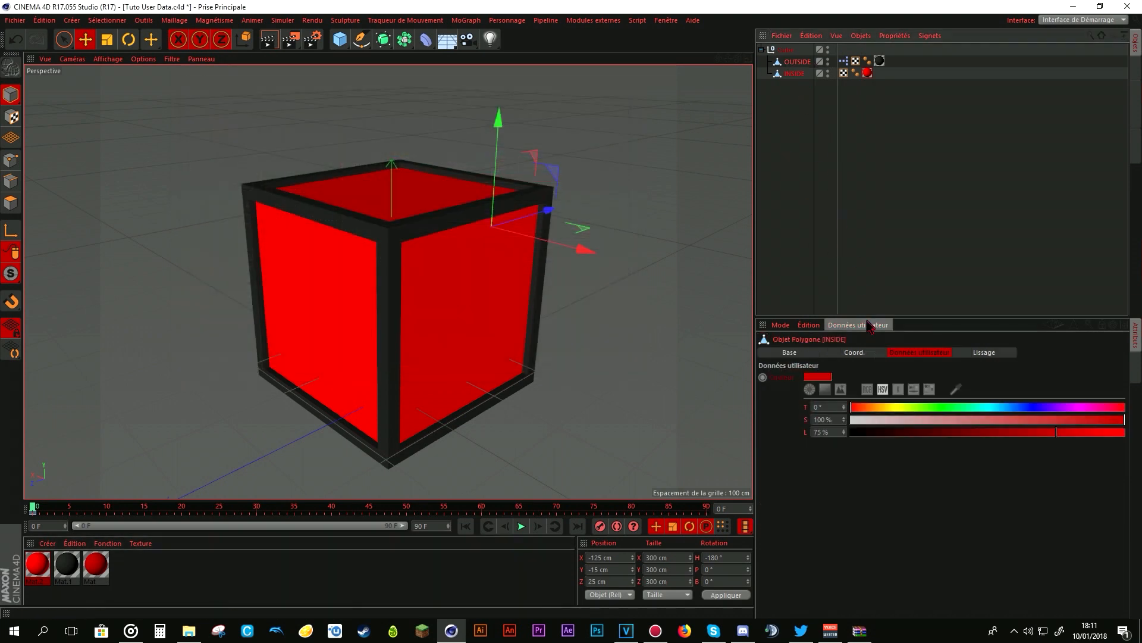
pyautogui.click(867, 326)
pyautogui.click(875, 338)
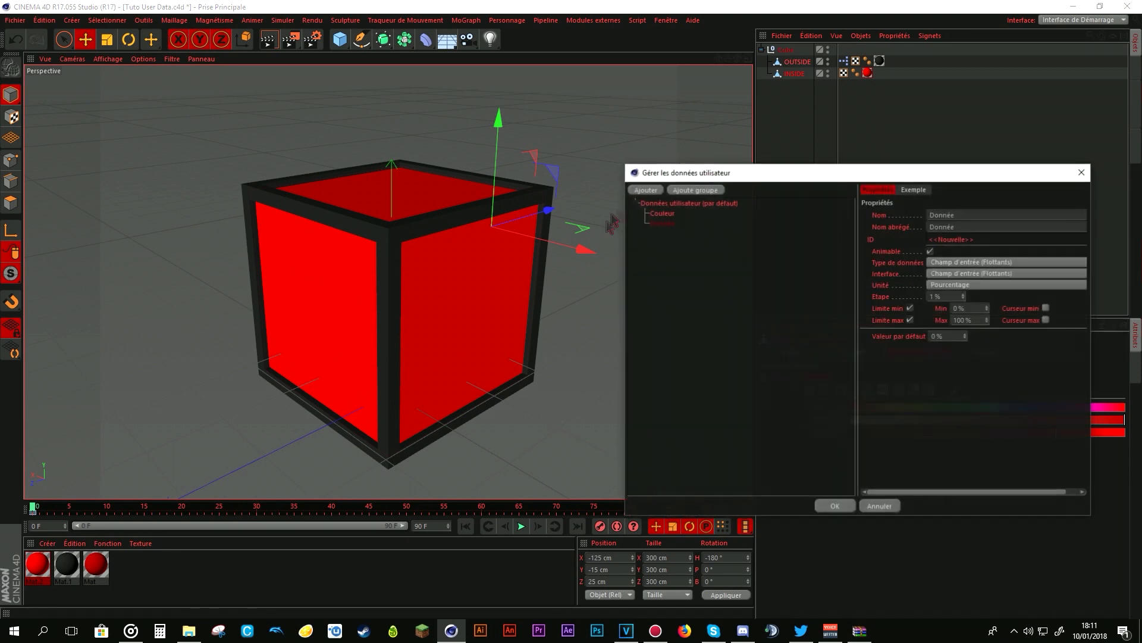
pyautogui.press('Delete')
pyautogui.click(663, 213)
pyautogui.press('Delete')
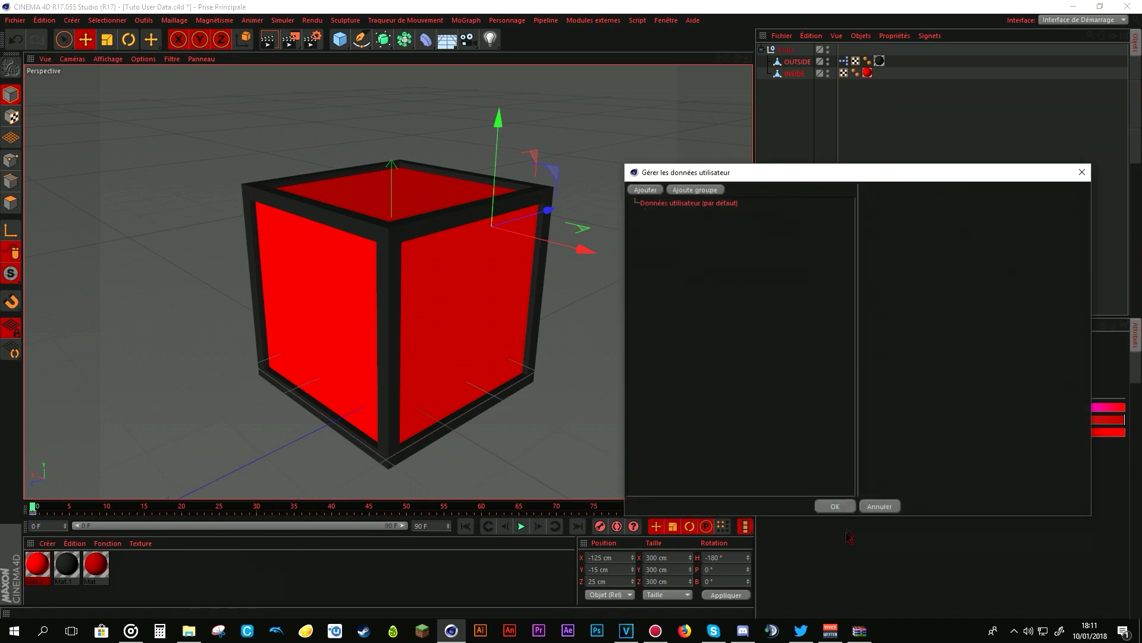
# - Paste the copied Couleur entry into the INSIDE object's default user data group and confirm the user data
pyautogui.click(668, 203)
pyautogui.rightClick(677, 210)
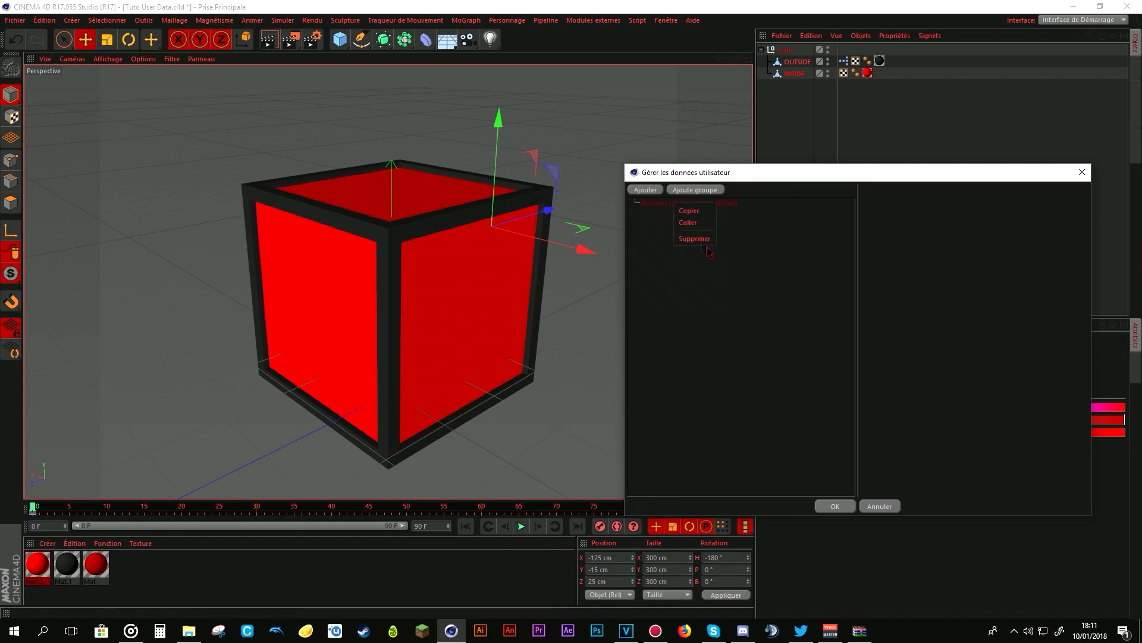
pyautogui.click(696, 226)
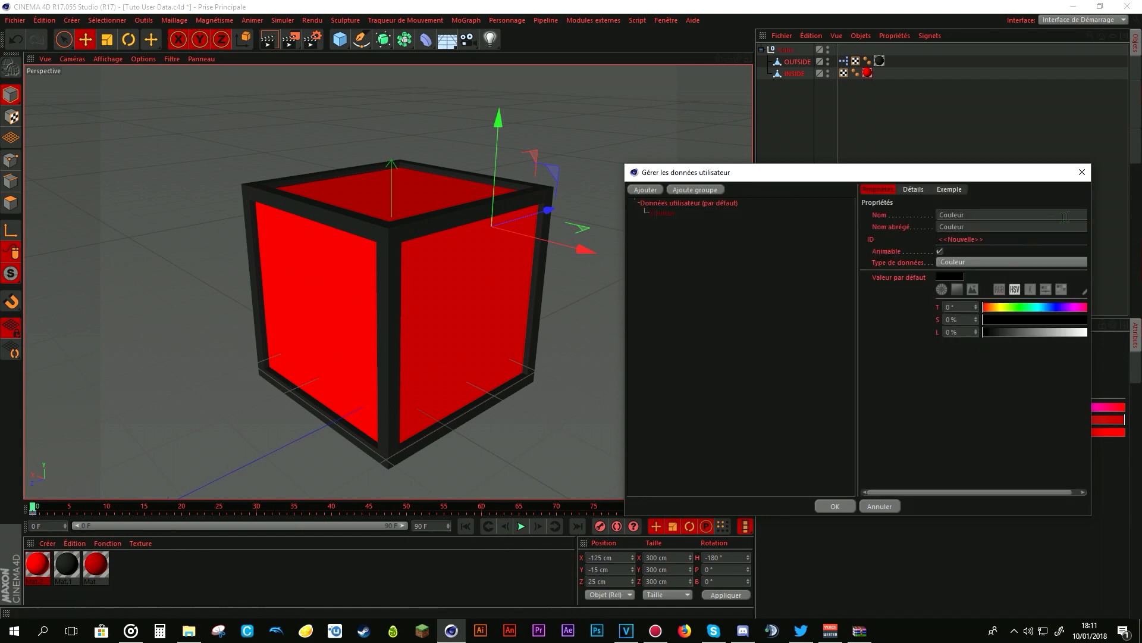
pyautogui.moveTo(987, 176); pyautogui.dragTo(582, 121)
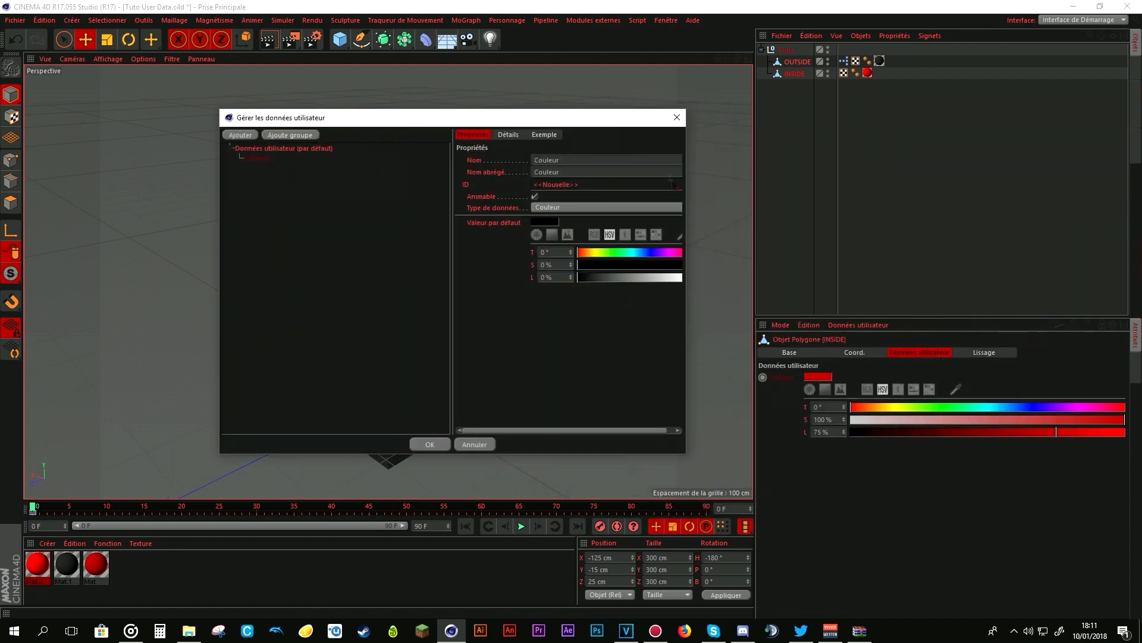
pyautogui.moveTo(687, 193); pyautogui.dragTo(940, 192)
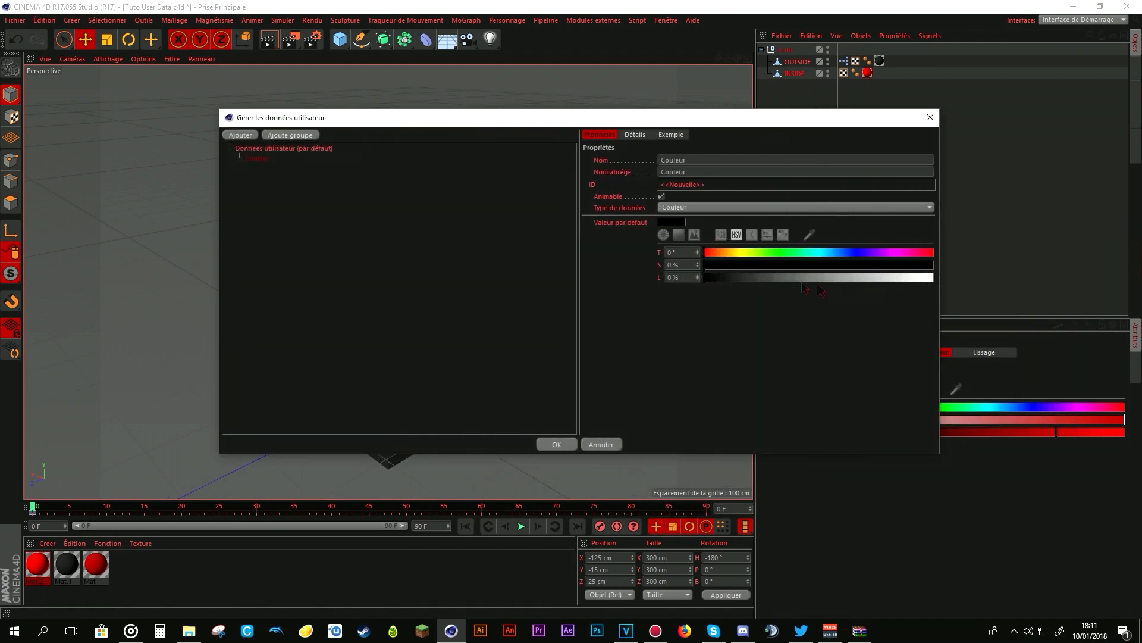
pyautogui.click(557, 444)
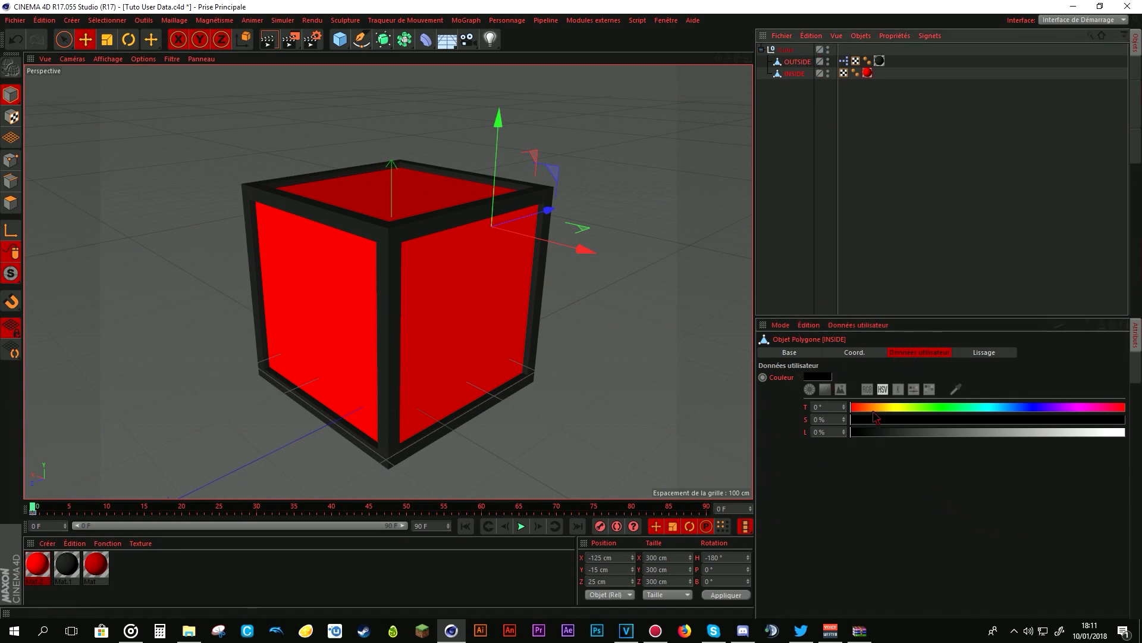
# - Define the INSIDE object's Couleur user data as the XPressions driver parameter (Paramètre contrôleur)
pyautogui.moveTo(873, 410); pyautogui.dragTo(940, 410)
pyautogui.moveTo(1014, 427); pyautogui.dragTo(877, 418)
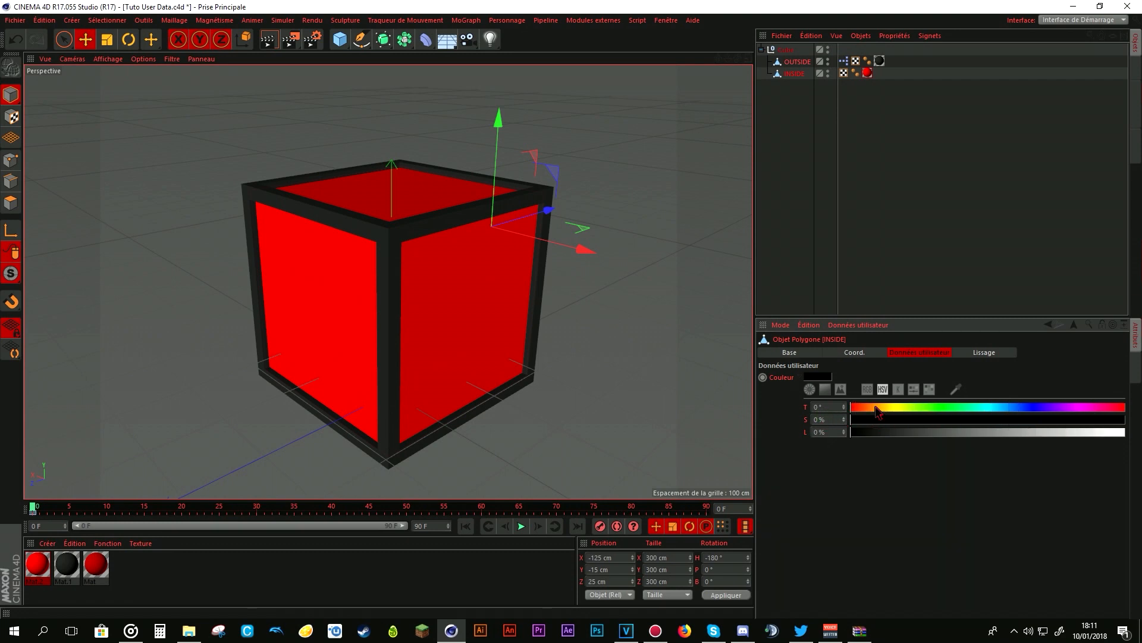
pyautogui.rightClick(783, 381)
pyautogui.moveTo(830, 396)
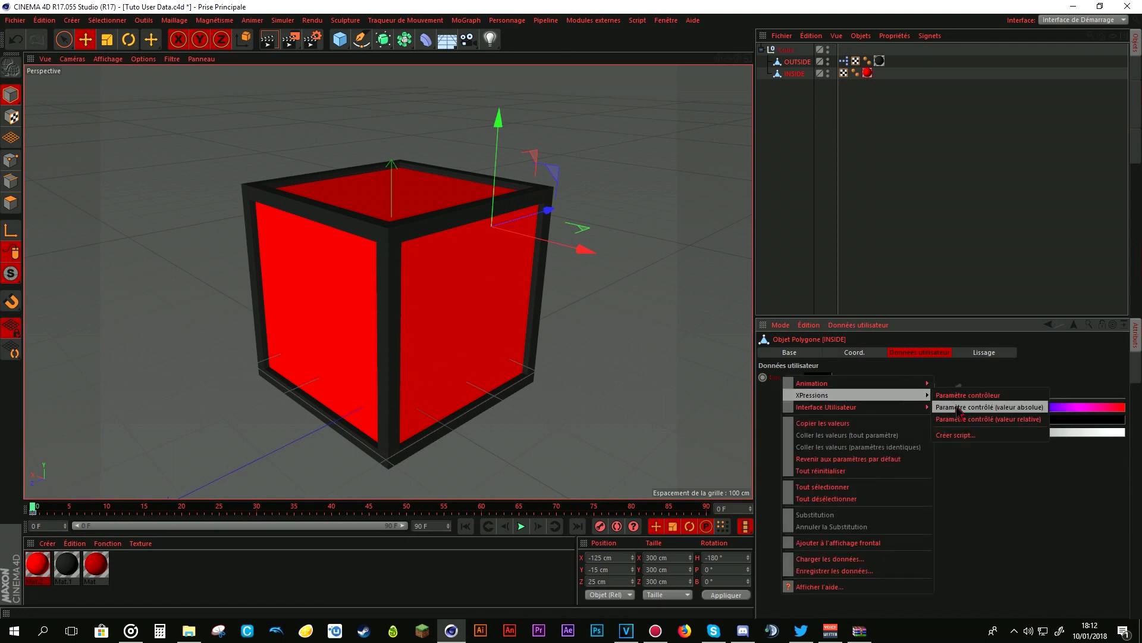
pyautogui.click(957, 408)
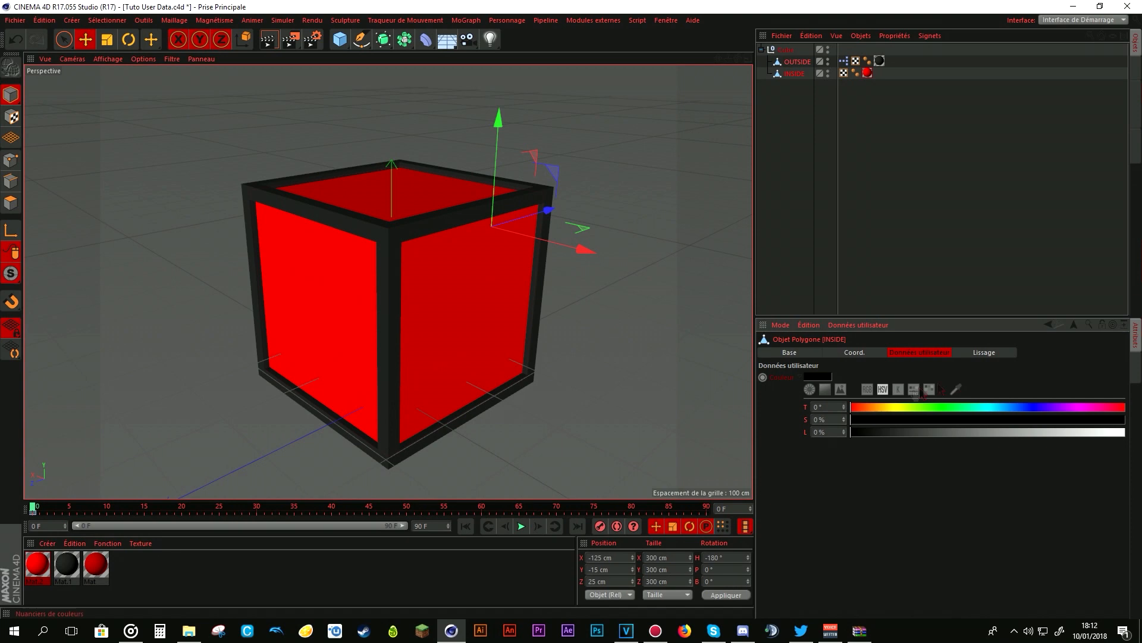
pyautogui.rightClick(789, 381)
pyautogui.moveTo(929, 396)
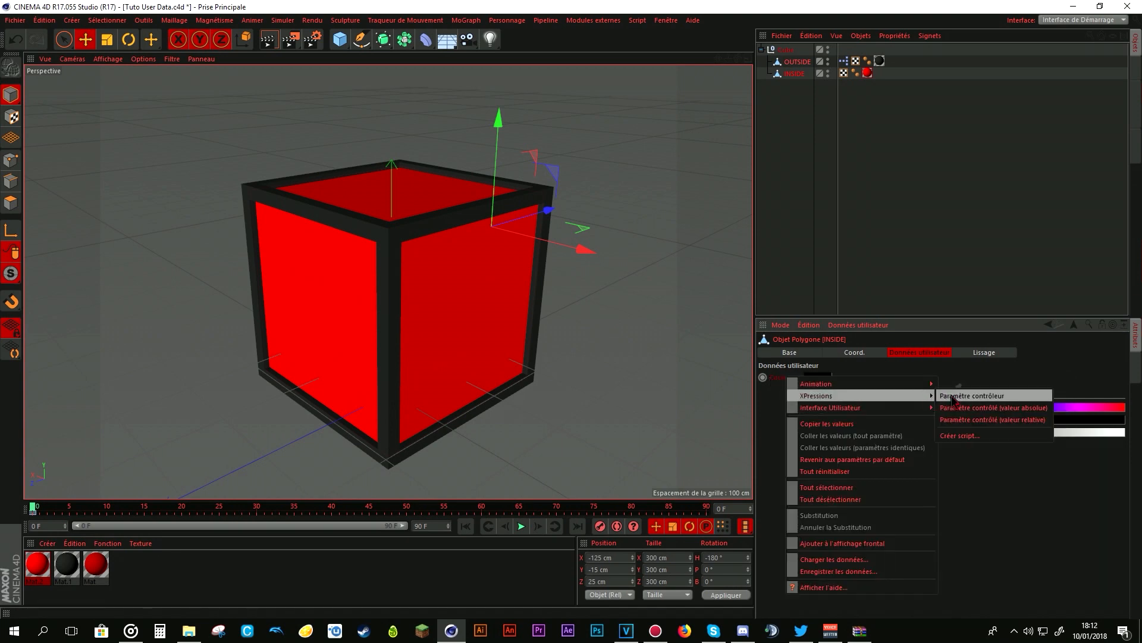
pyautogui.click(954, 396)
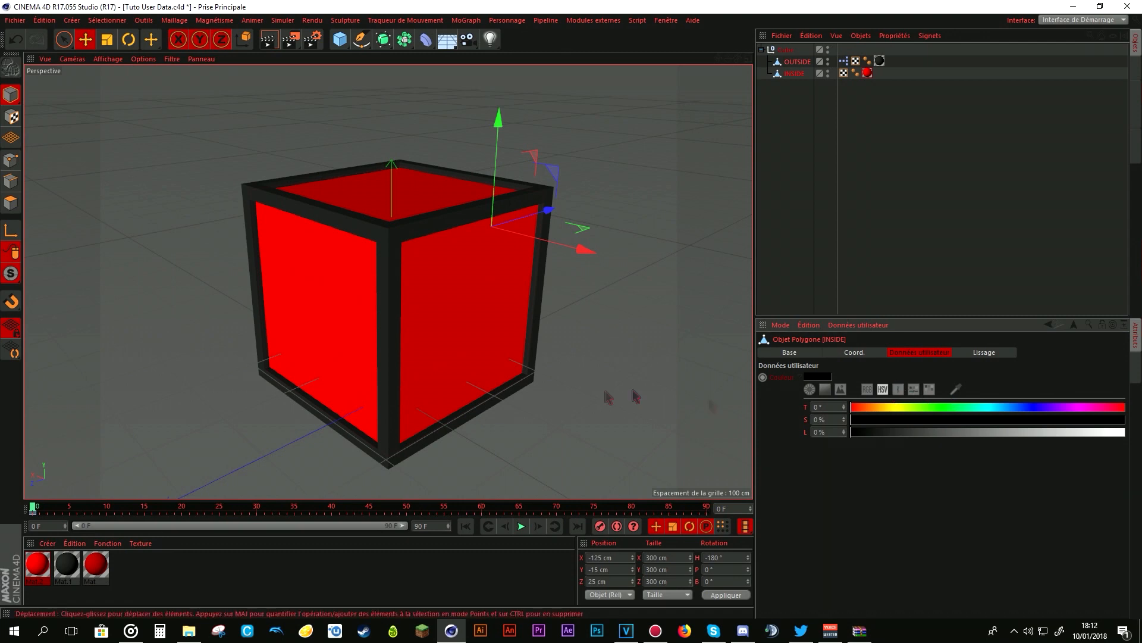
# - Make Mat.2's Couleur a driven parameter with absolute value (Paramètre contrôlé, valeur absolue) and close the material editor
pyautogui.doubleClick(37, 564)
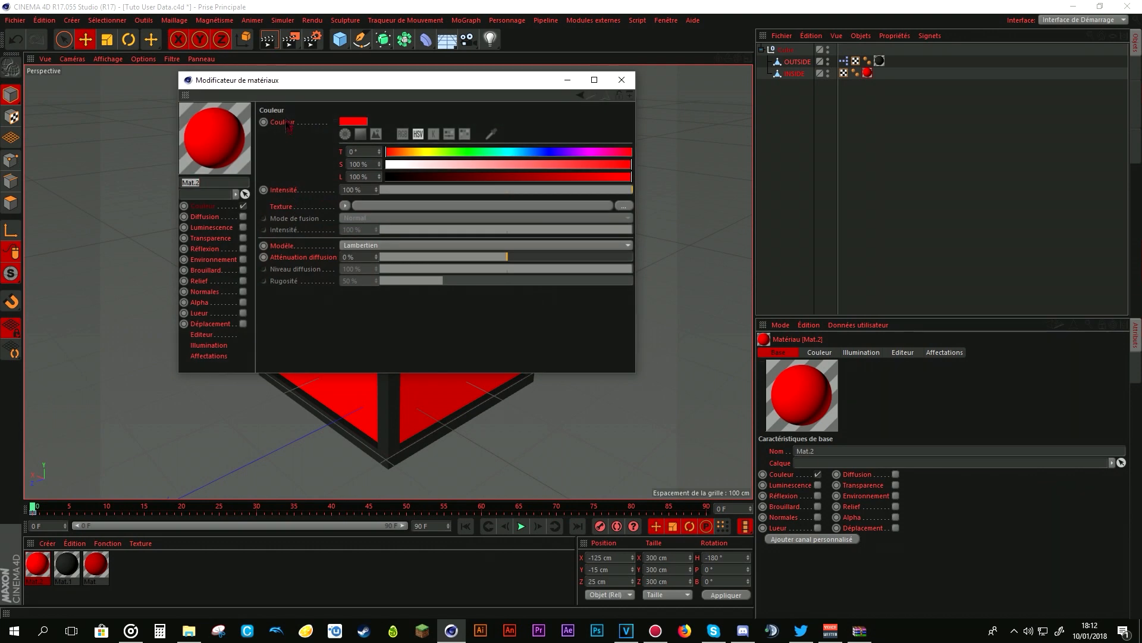
pyautogui.rightClick(287, 124)
pyautogui.moveTo(387, 138)
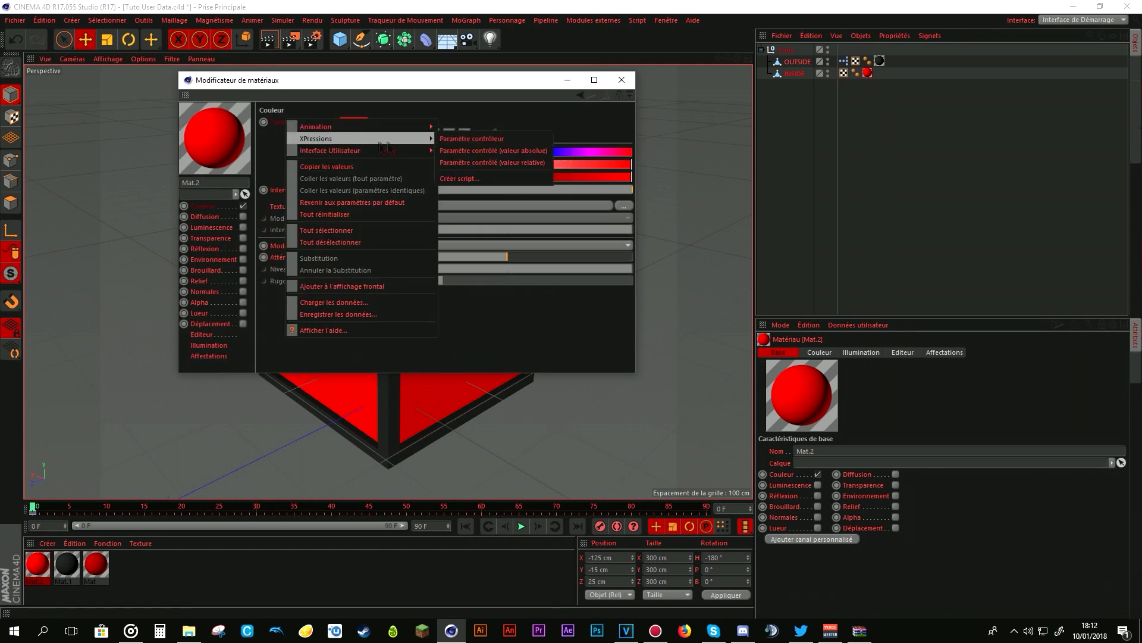
pyautogui.click(515, 152)
pyautogui.click(621, 79)
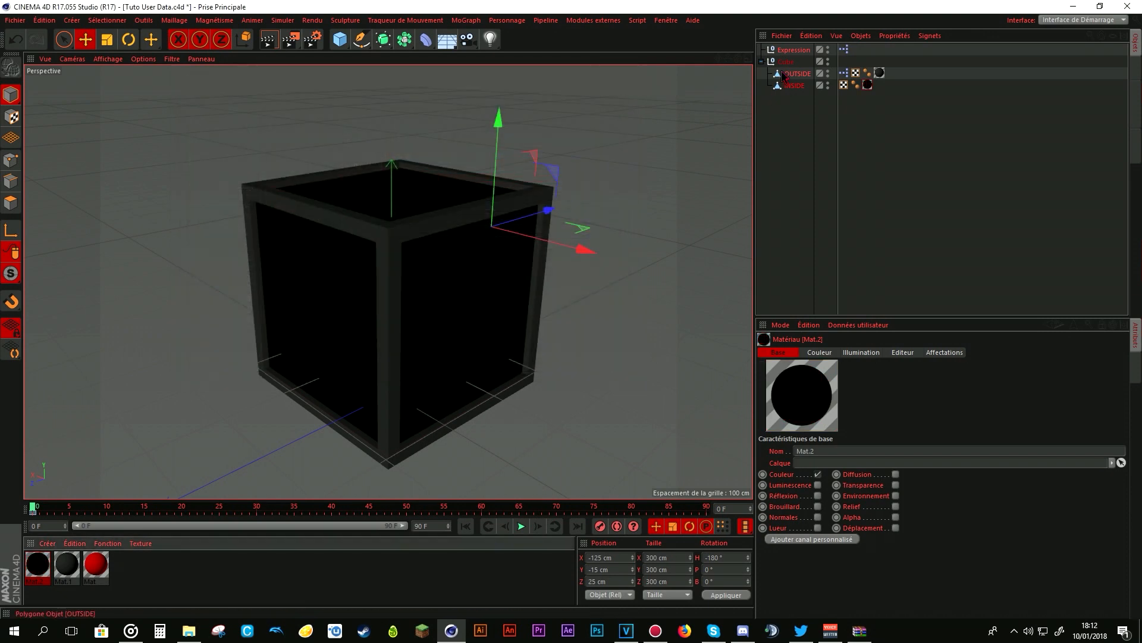
# - Move the XPresso tag from the Expression null to the INSIDE object and delete the emptied null
pyautogui.click(791, 86)
pyautogui.moveTo(889, 409)
pyautogui.mouseDown()
pyautogui.moveTo(966, 421)
pyautogui.moveTo(794, 424)
pyautogui.moveTo(976, 436)
pyautogui.moveTo(848, 437)
pyautogui.mouseUp()
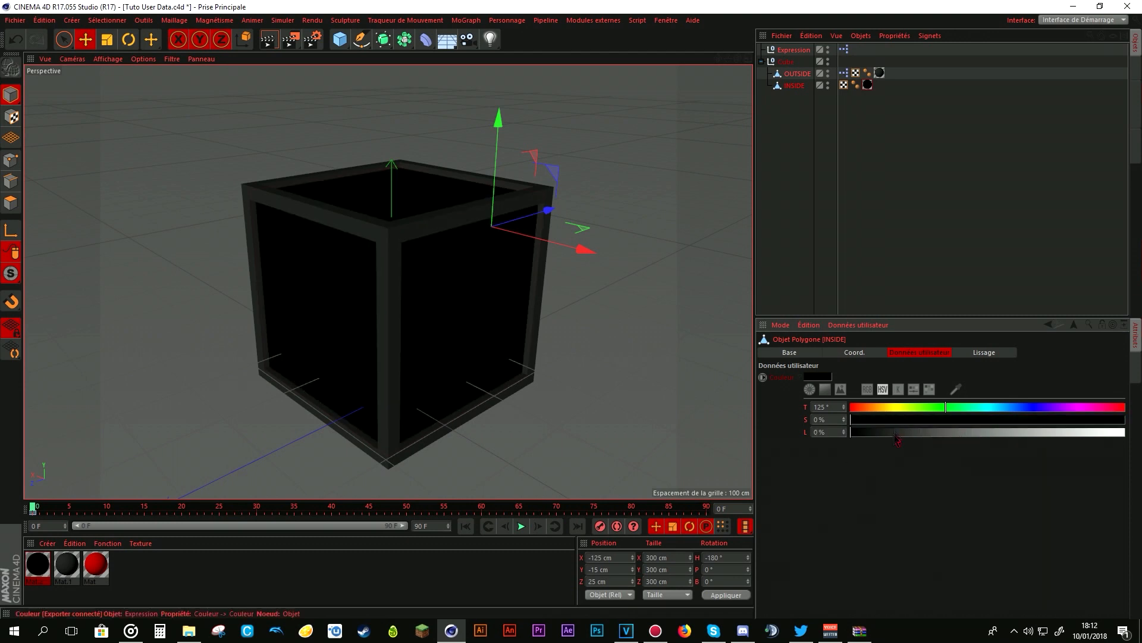
pyautogui.click(797, 51)
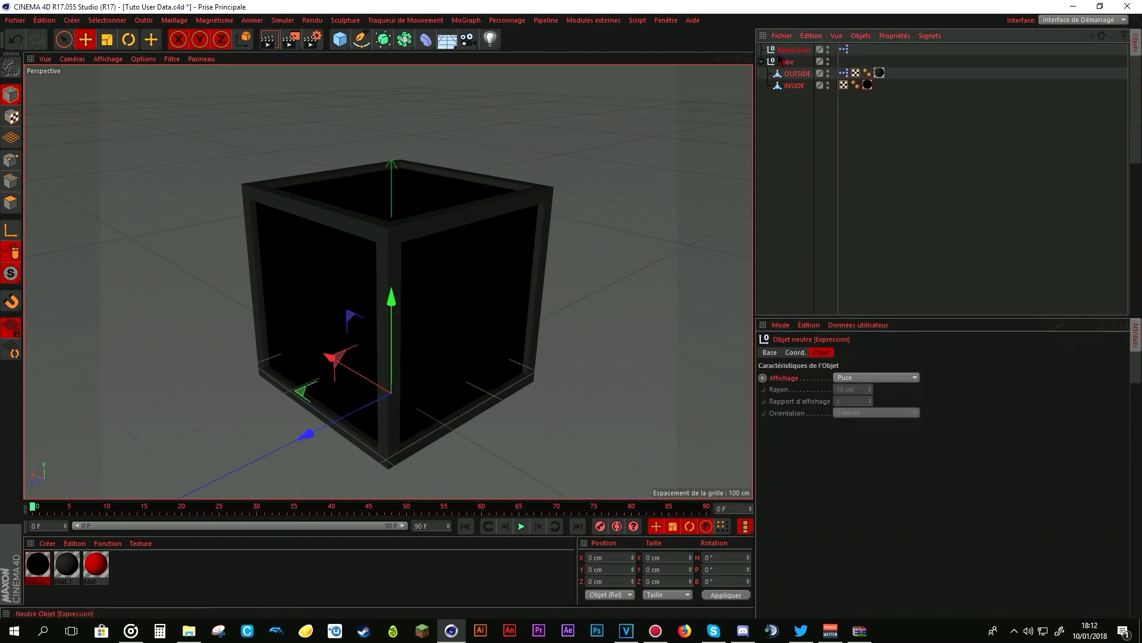
pyautogui.click(844, 50)
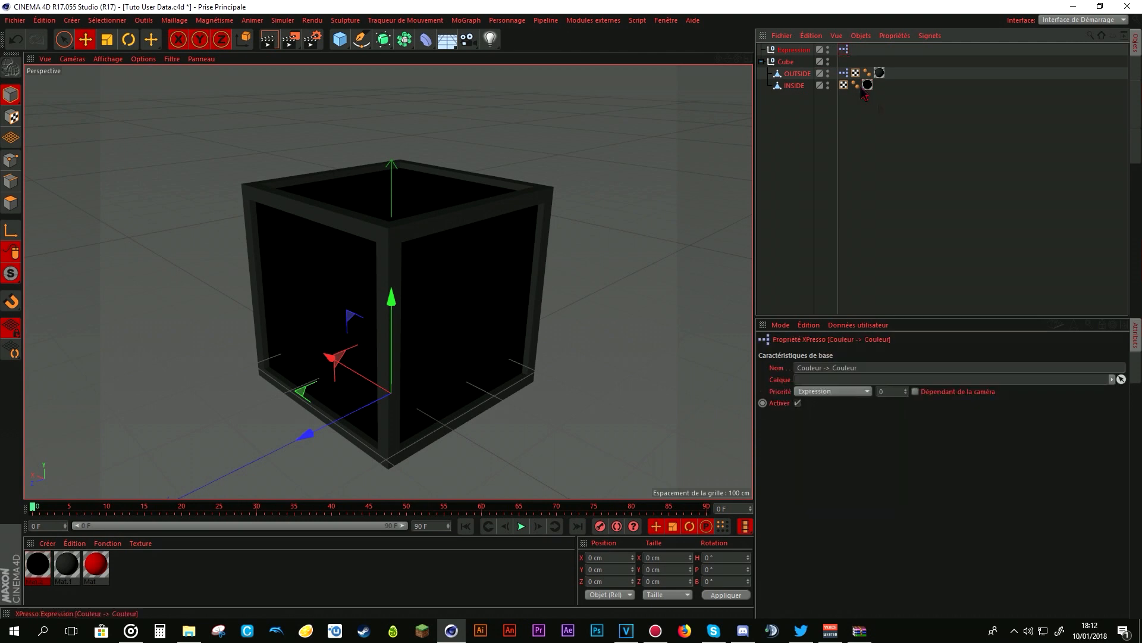
pyautogui.moveTo(848, 51); pyautogui.dragTo(798, 85)
pyautogui.click(792, 49)
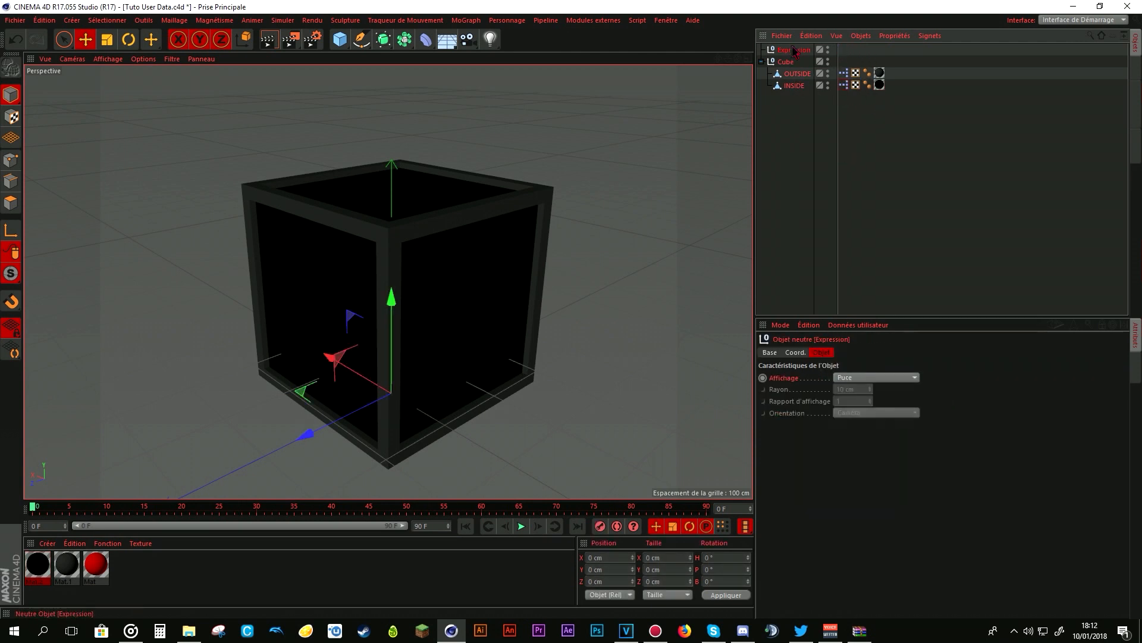
pyautogui.press('Delete')
# - Set the INSIDE object's Couleur user data to orange with hue 23°, saturation 100% and lightness 100%
pyautogui.click(795, 74)
pyautogui.click(983, 407)
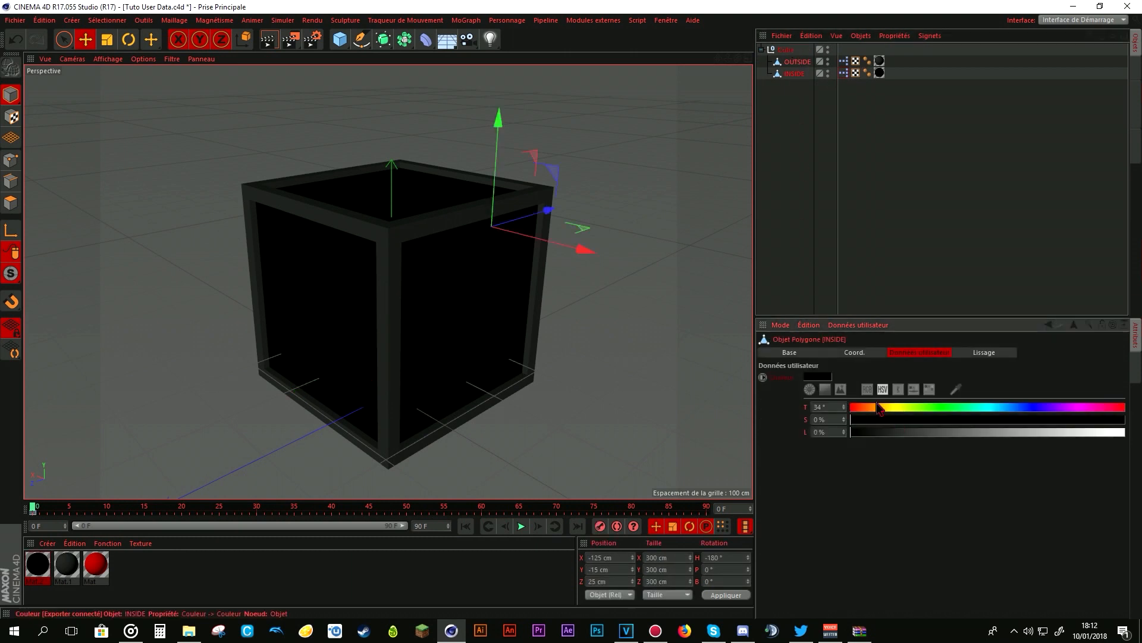
pyautogui.click(925, 420)
pyautogui.moveTo(891, 432); pyautogui.dragTo(1125, 432)
pyautogui.moveTo(908, 421); pyautogui.dragTo(1013, 425)
pyautogui.moveTo(922, 411); pyautogui.dragTo(868, 411)
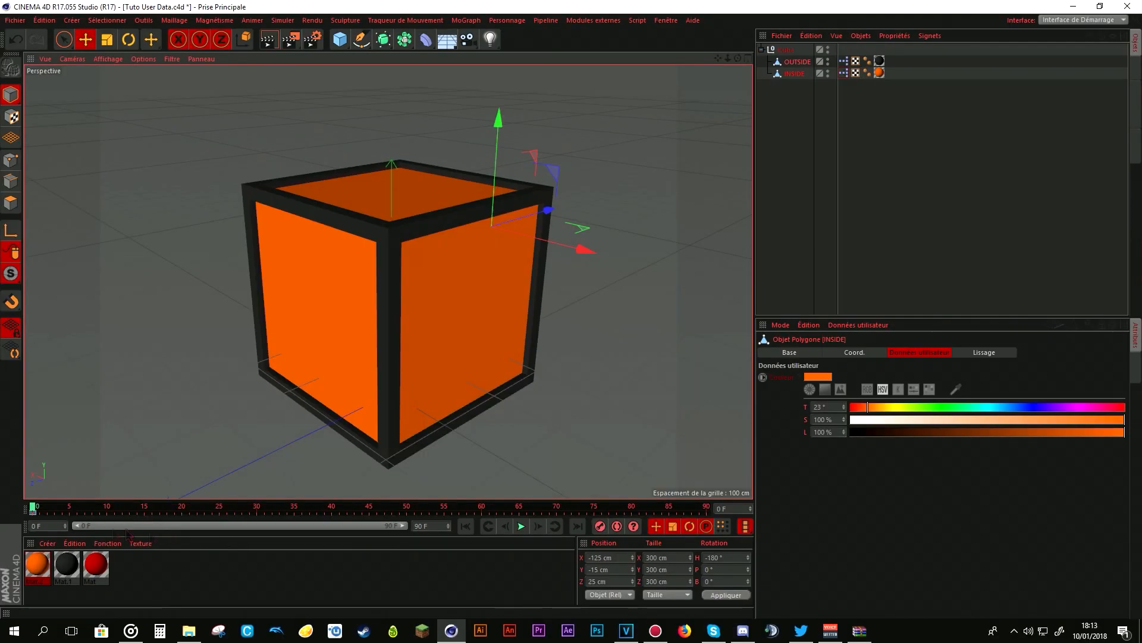
# - Open Mat.2 for editing and browse to the C4D folder for an image for its Couleur texture
pyautogui.doubleClick(37, 564)
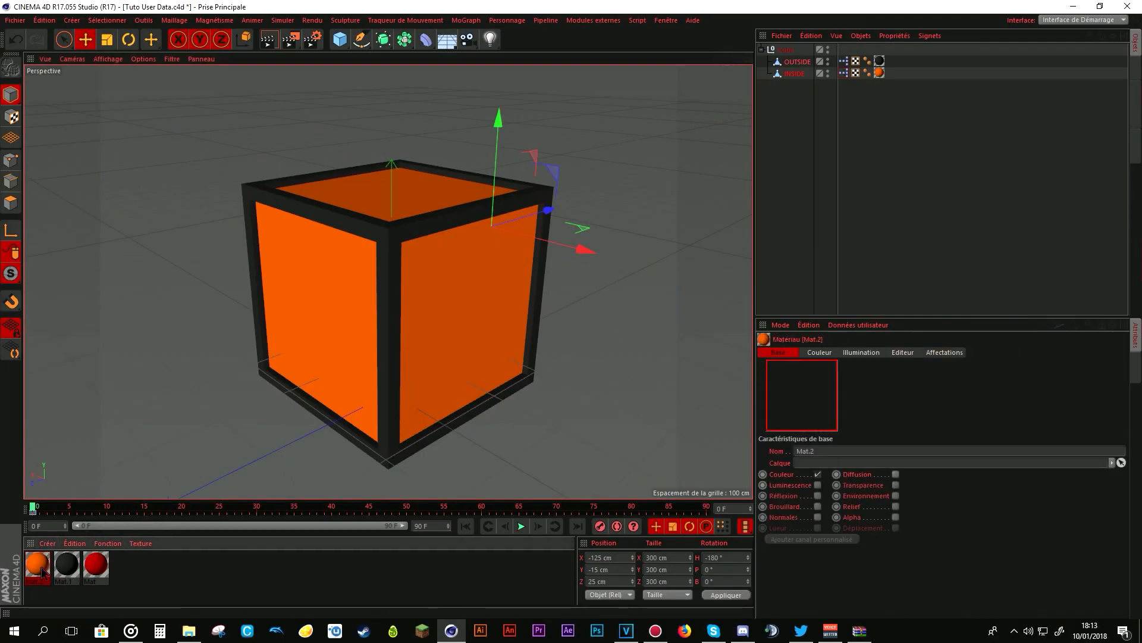
pyautogui.moveTo(433, 84); pyautogui.dragTo(698, 130)
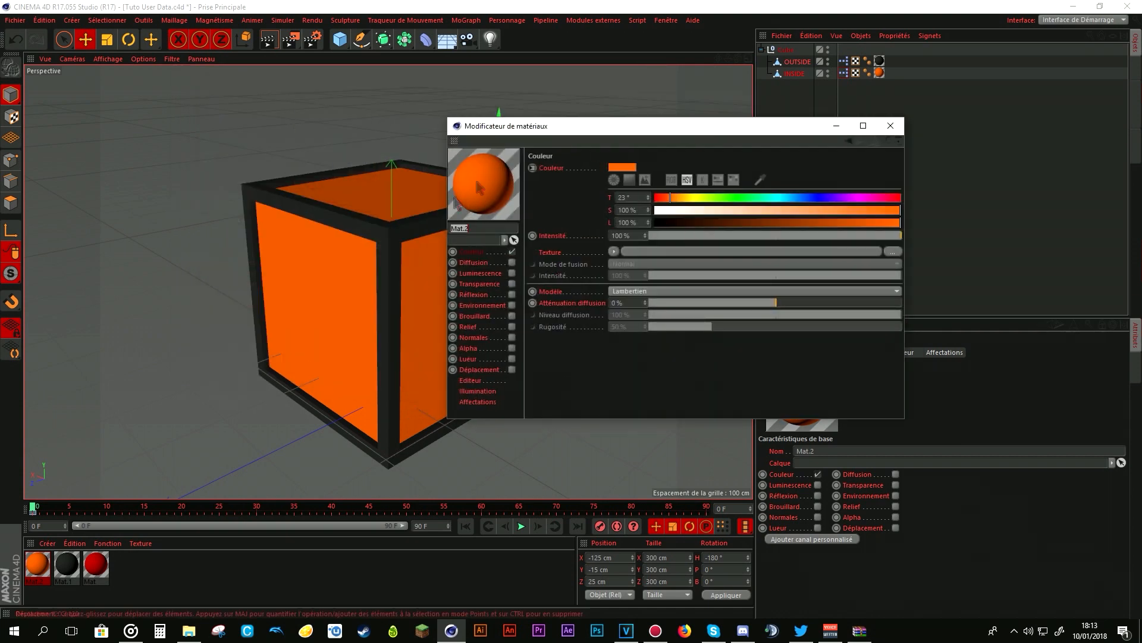
pyautogui.click(893, 253)
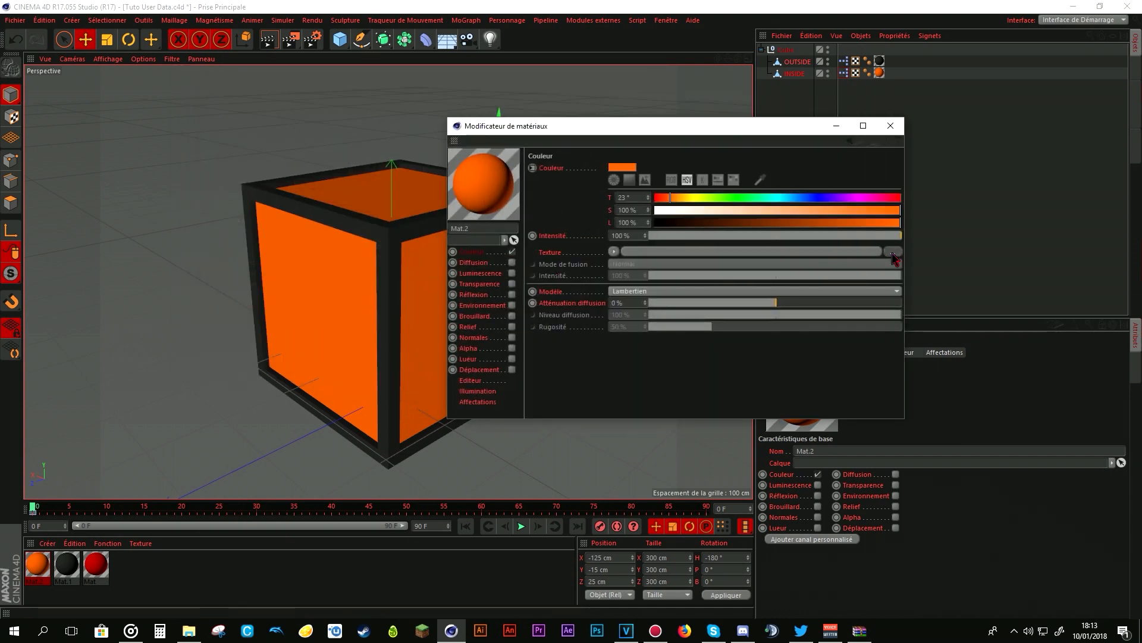
pyautogui.click(496, 273)
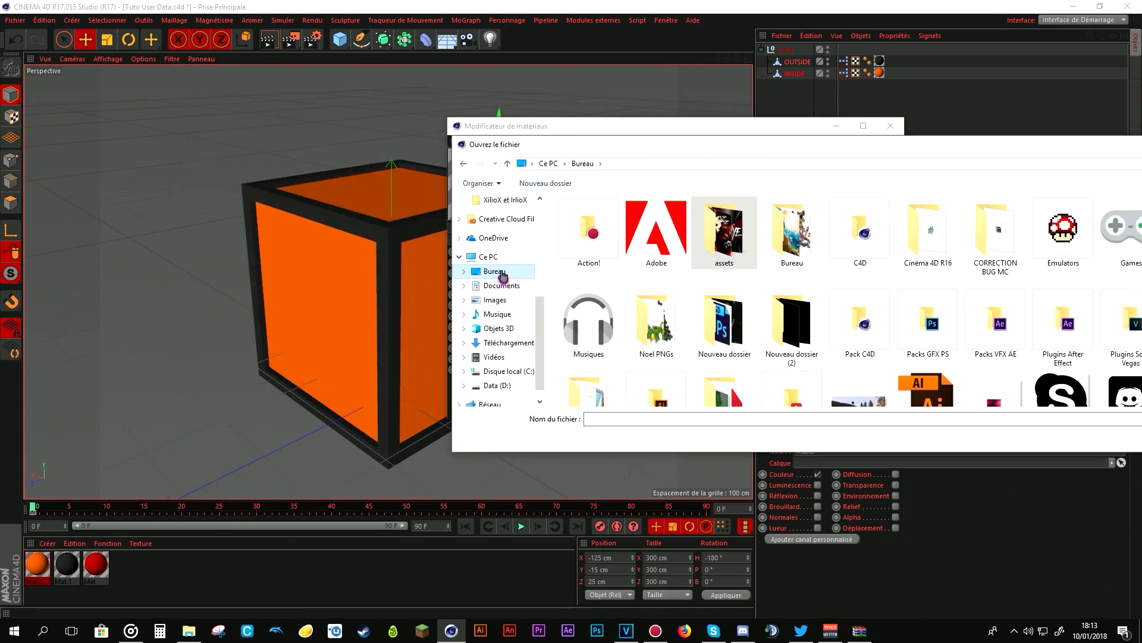
pyautogui.scroll(2, 501, 260)
pyautogui.scroll(1, 502, 260)
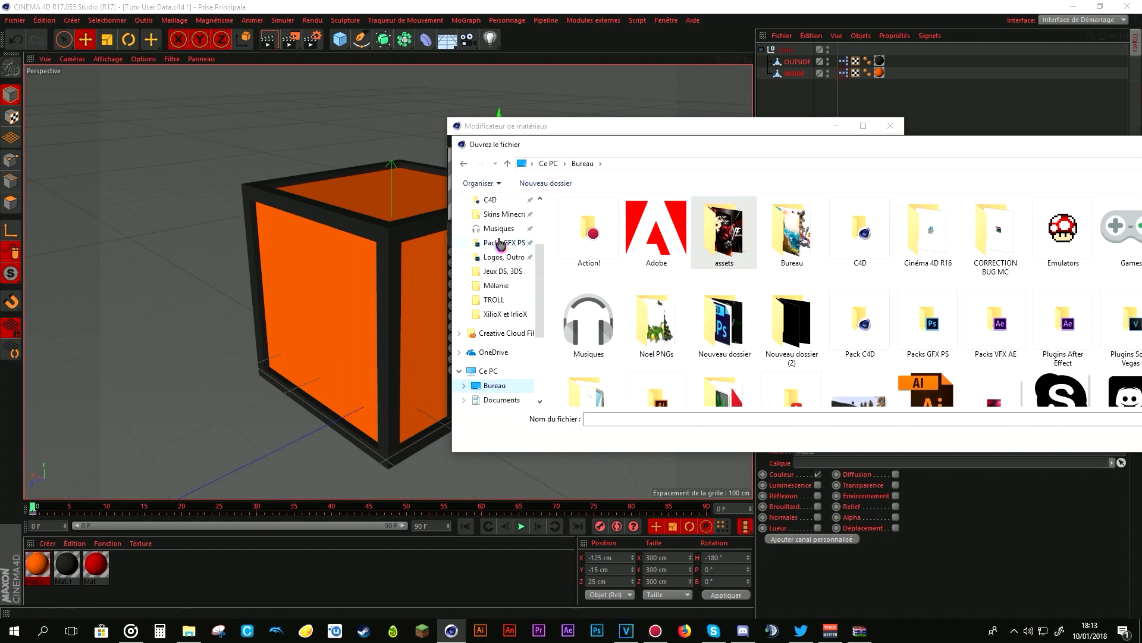
pyautogui.click(490, 200)
pyautogui.moveTo(1099, 148); pyautogui.dragTo(702, 134)
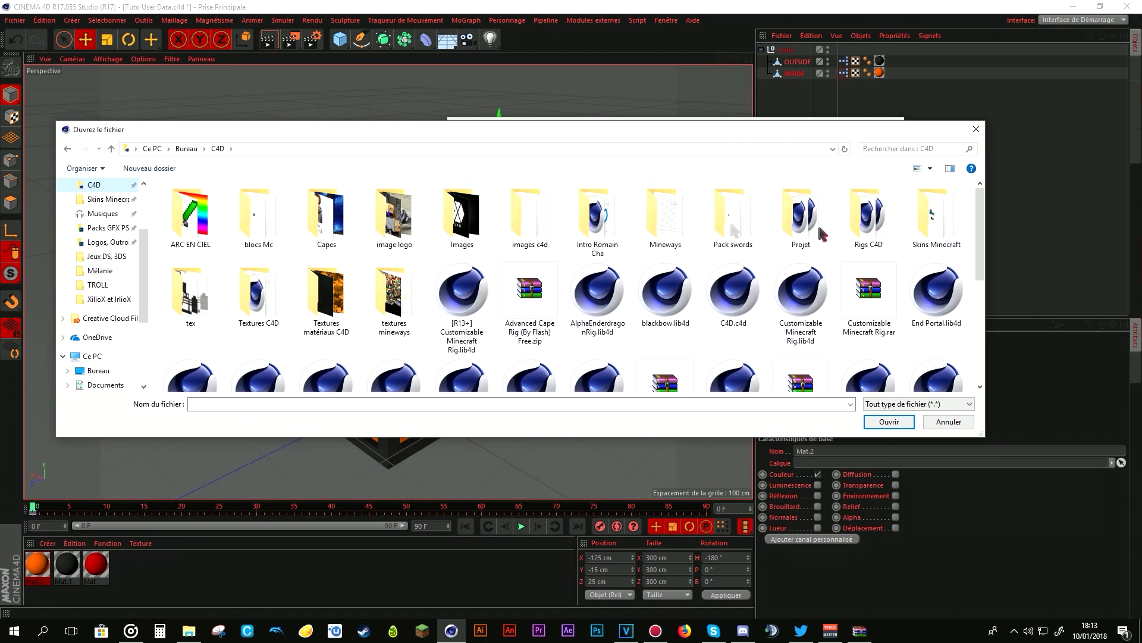
# - Load leaves_oak.png from the blocs Mc folder as the texture of Mat.2's Couleur channel
pyautogui.doubleClick(261, 220)
pyautogui.scroll(-1, 582, 306)
pyautogui.scroll(-15, 582, 305)
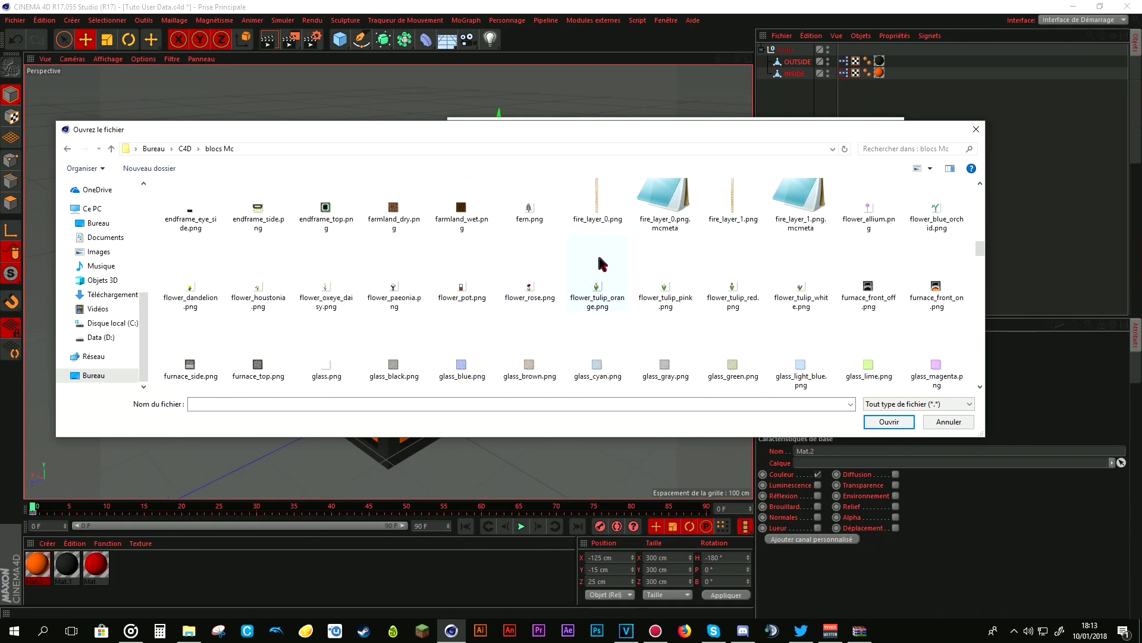
pyautogui.scroll(-5, 601, 262)
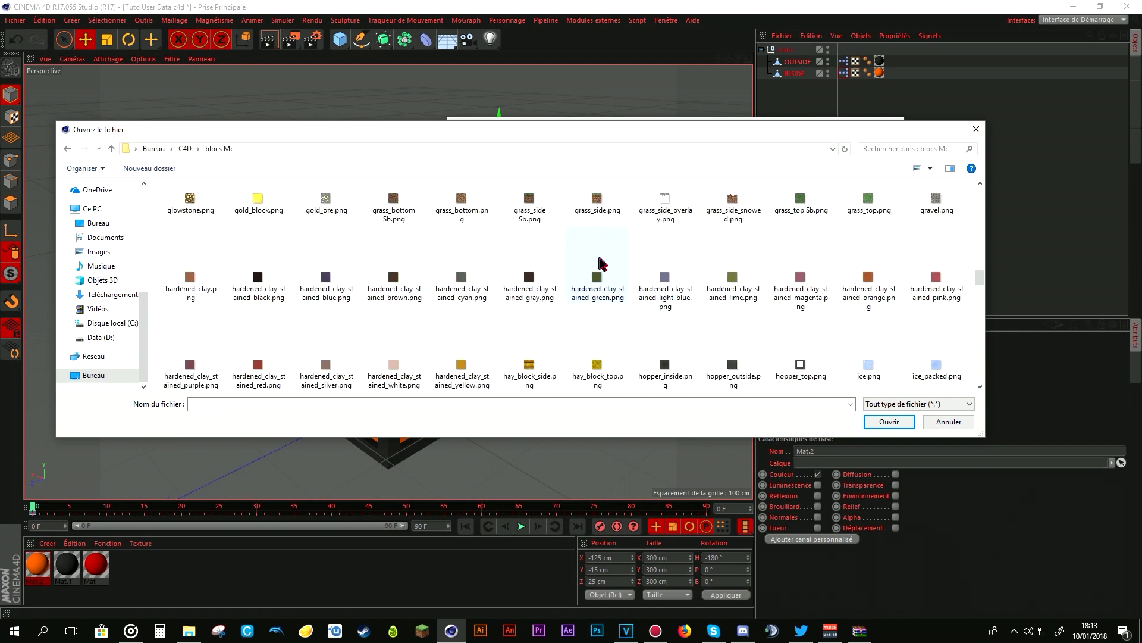
pyautogui.scroll(-5, 601, 261)
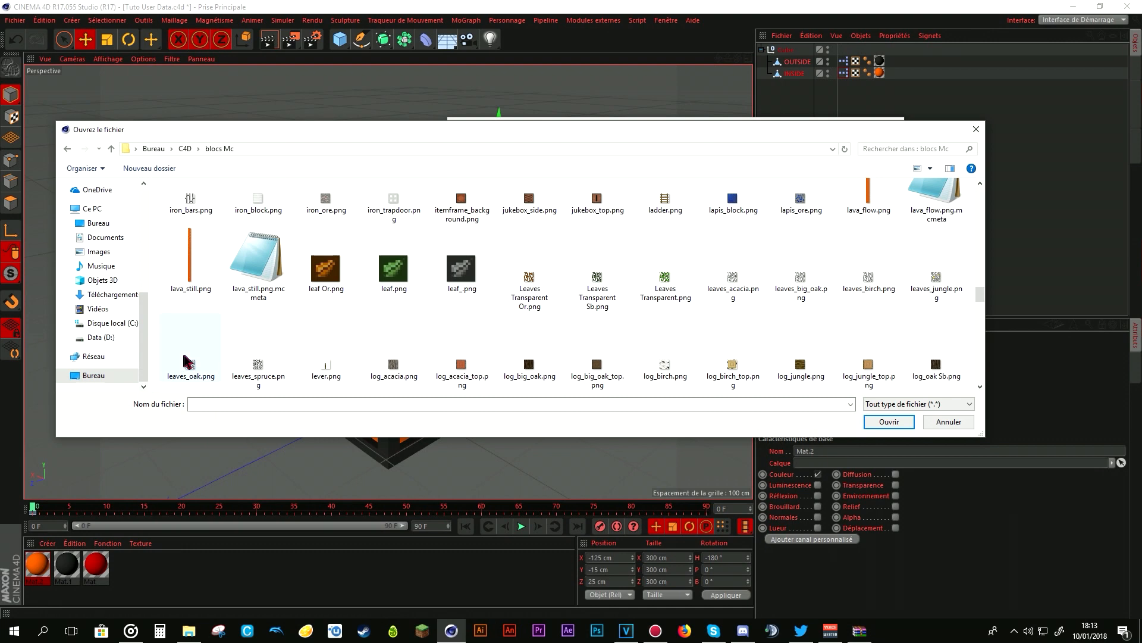
pyautogui.doubleClick(186, 360)
pyautogui.click(603, 355)
pyautogui.click(725, 262)
pyautogui.click(722, 263)
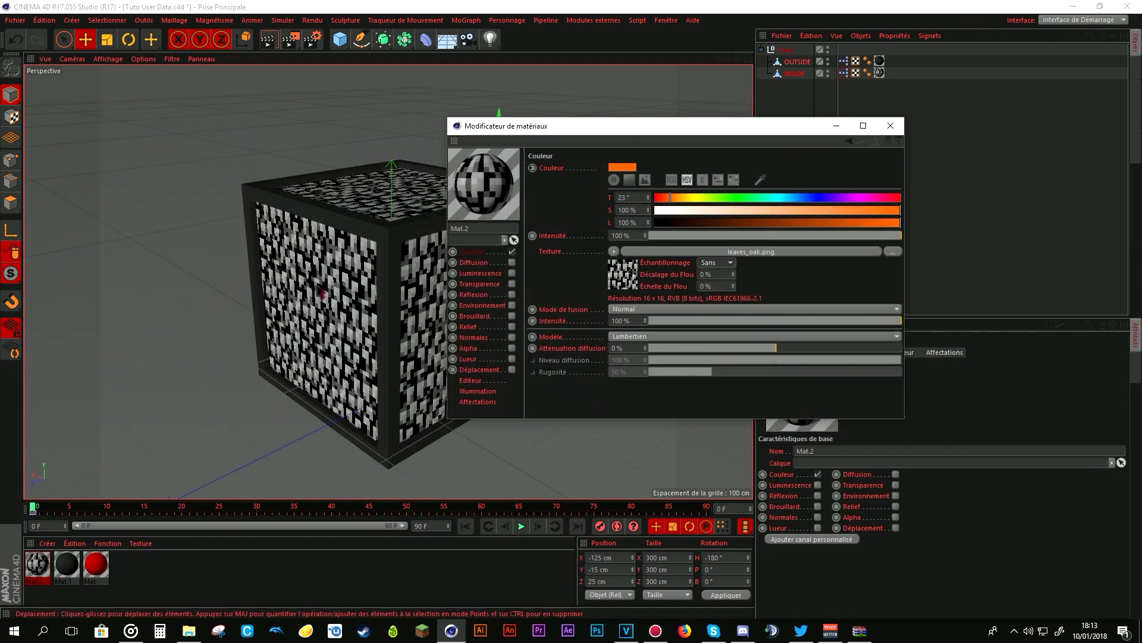
# - Change the blend mode (Mode de fusion) of Mat.2's texture so the channel colour tints the leaves image
pyautogui.moveTo(625, 126); pyautogui.dragTo(721, 138)
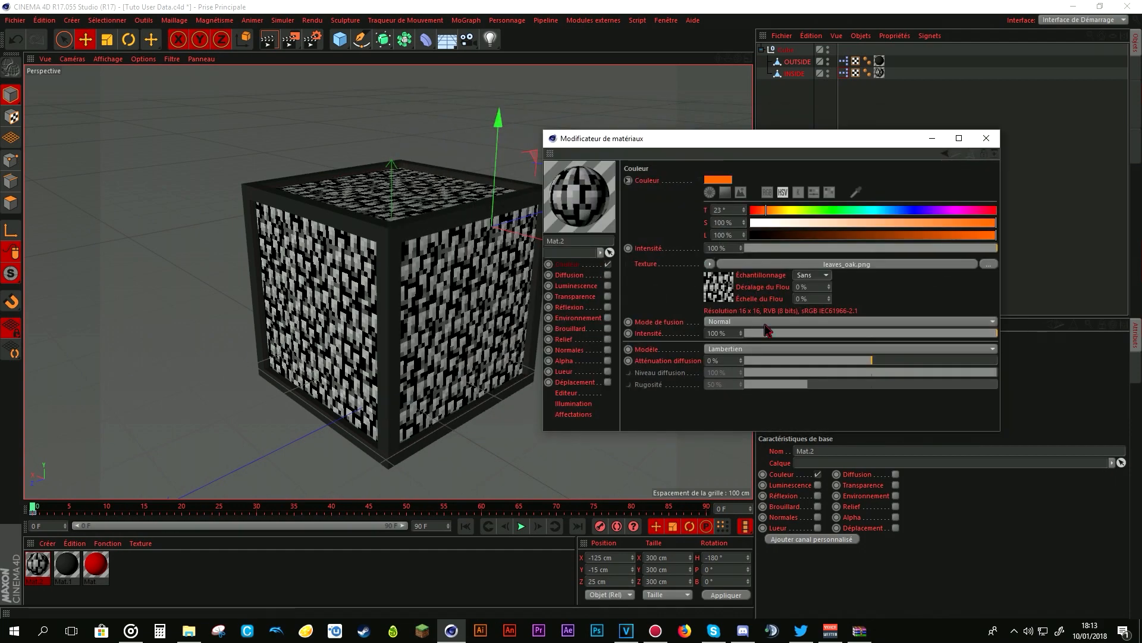
pyautogui.click(768, 349)
pyautogui.click(768, 359)
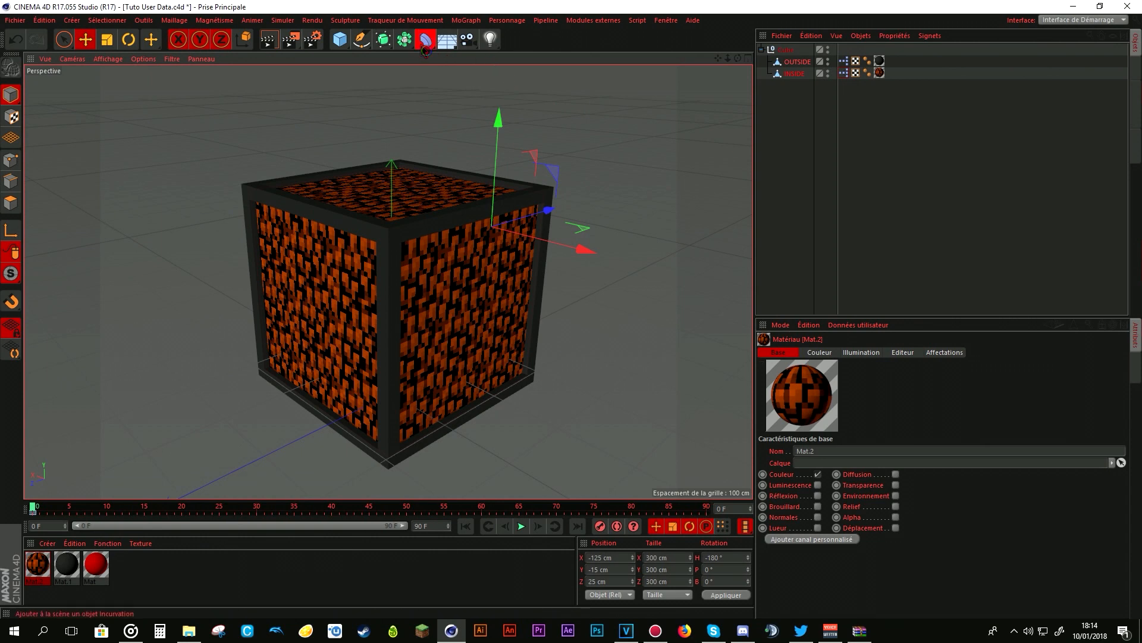
# - Add an Incurvation deformer, move it to X 110 cm and scale it to 275 cm on all axes
pyautogui.click(426, 39)
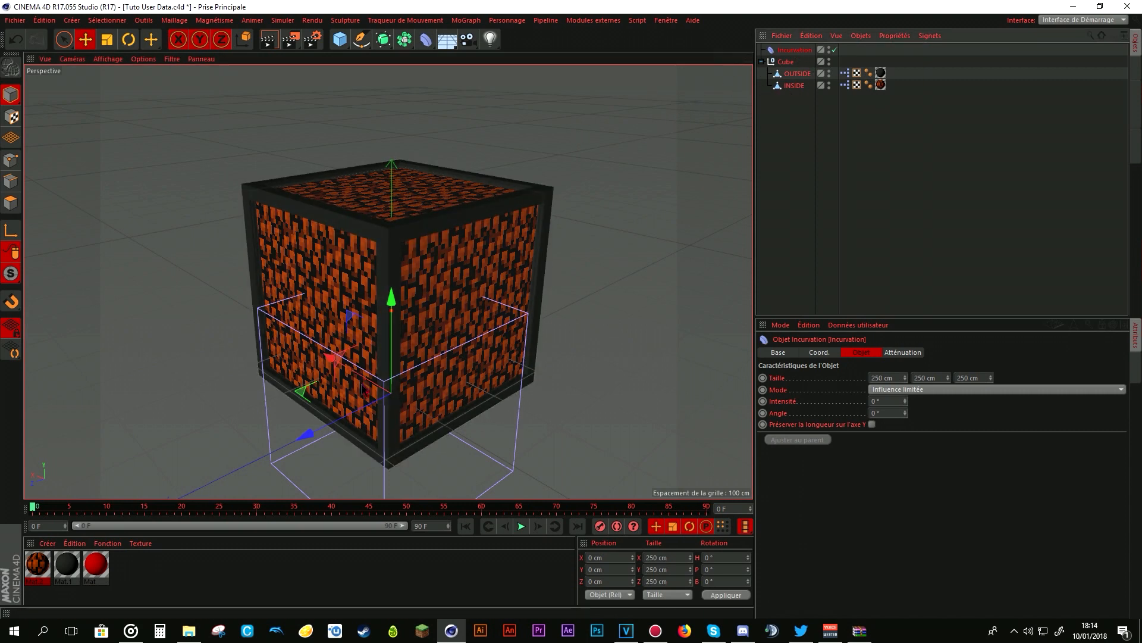
pyautogui.moveTo(331, 357)
pyautogui.mouseDown()
pyautogui.moveTo(281, 326)
pyautogui.moveTo(322, 357)
pyautogui.mouseUp()
pyautogui.click(107, 39)
pyautogui.moveTo(476, 478); pyautogui.dragTo(488, 477)
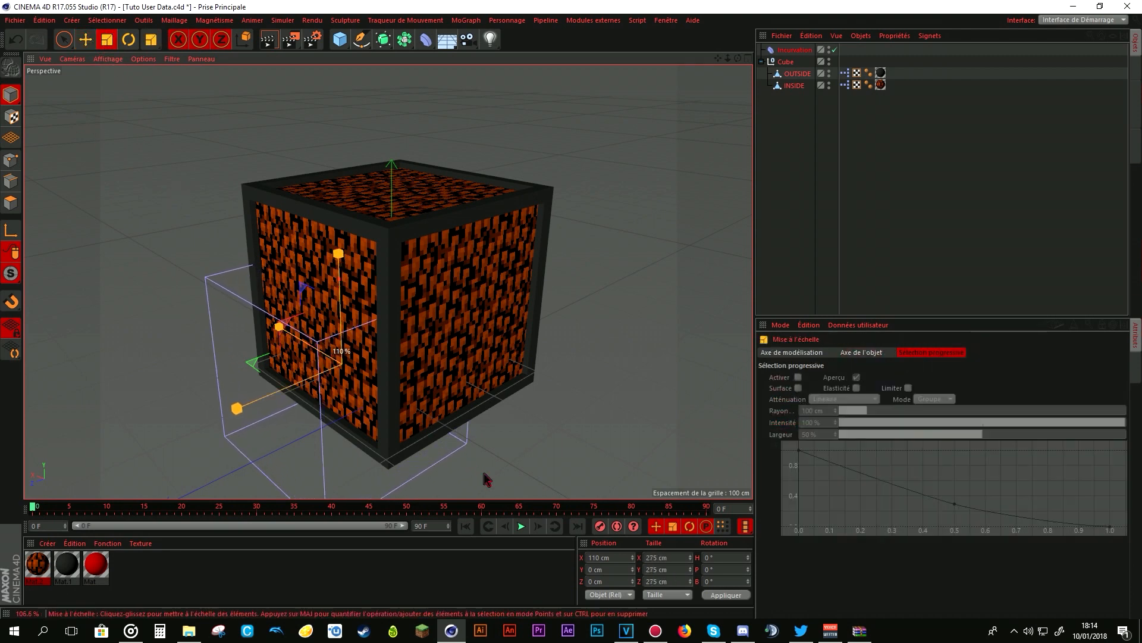
pyautogui.click(589, 434)
# - Make the Incurvation deformer a child of the Cube null and fit it to its parent (Ajuster au parent)
pyautogui.click(795, 52)
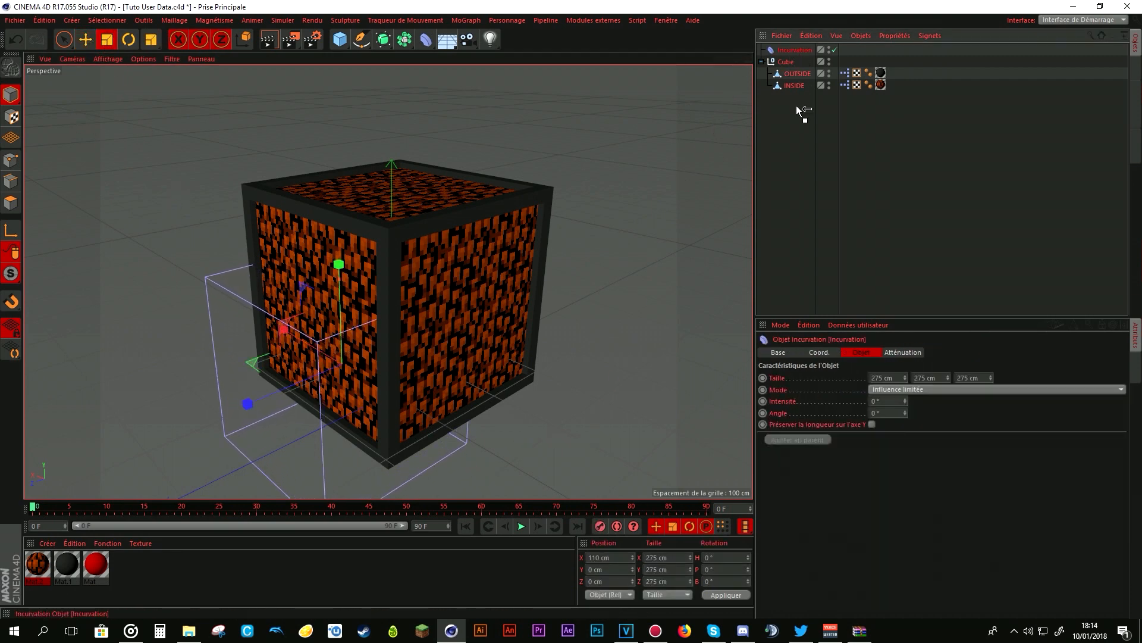
pyautogui.moveTo(784, 63); pyautogui.dragTo(785, 62)
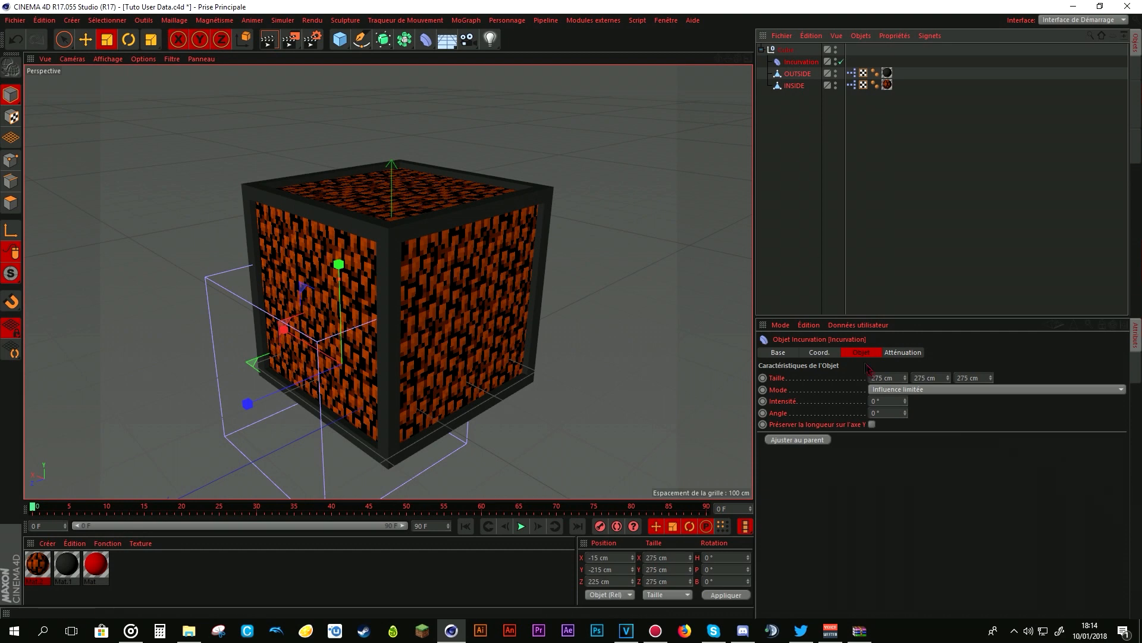
pyautogui.click(812, 439)
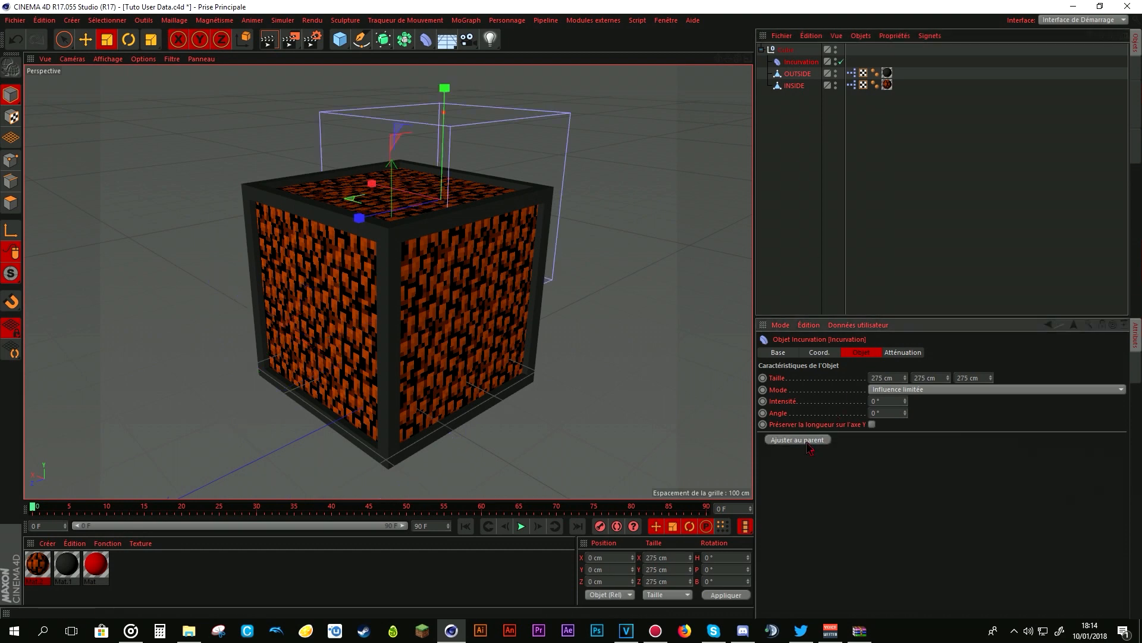
# - Scale the Incurvation deformer to 522.5 cm and move it around the cube to about X -90.3 cm, Z 158 cm
pyautogui.click(786, 125)
pyautogui.click(800, 62)
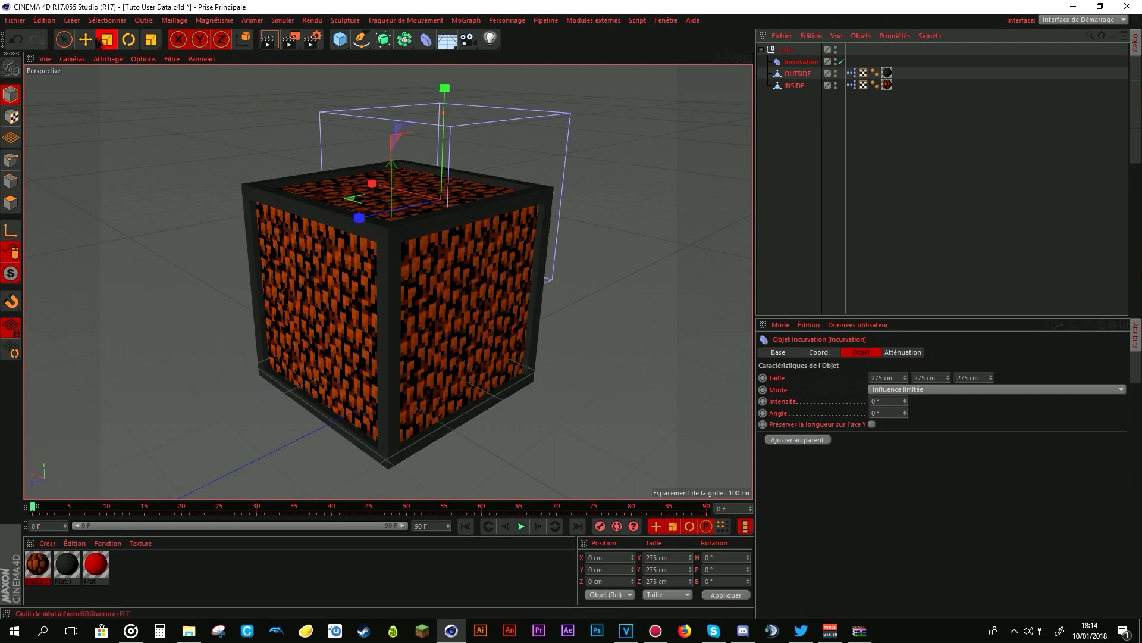
pyautogui.moveTo(728, 59); pyautogui.dragTo(707, 95)
pyautogui.moveTo(645, 223); pyautogui.dragTo(698, 222)
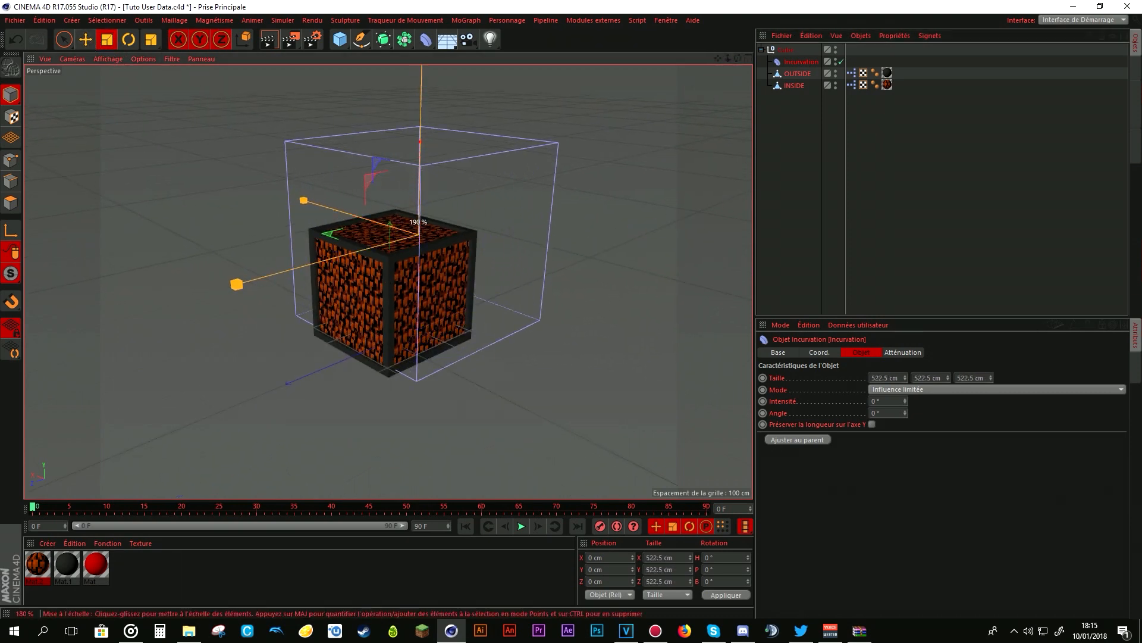
pyautogui.click(85, 39)
pyautogui.moveTo(399, 243); pyautogui.dragTo(366, 265)
# - Try an intensity of 9° and an angle of -221° on the Incurvation deformer, and undo both changes
pyautogui.click(801, 63)
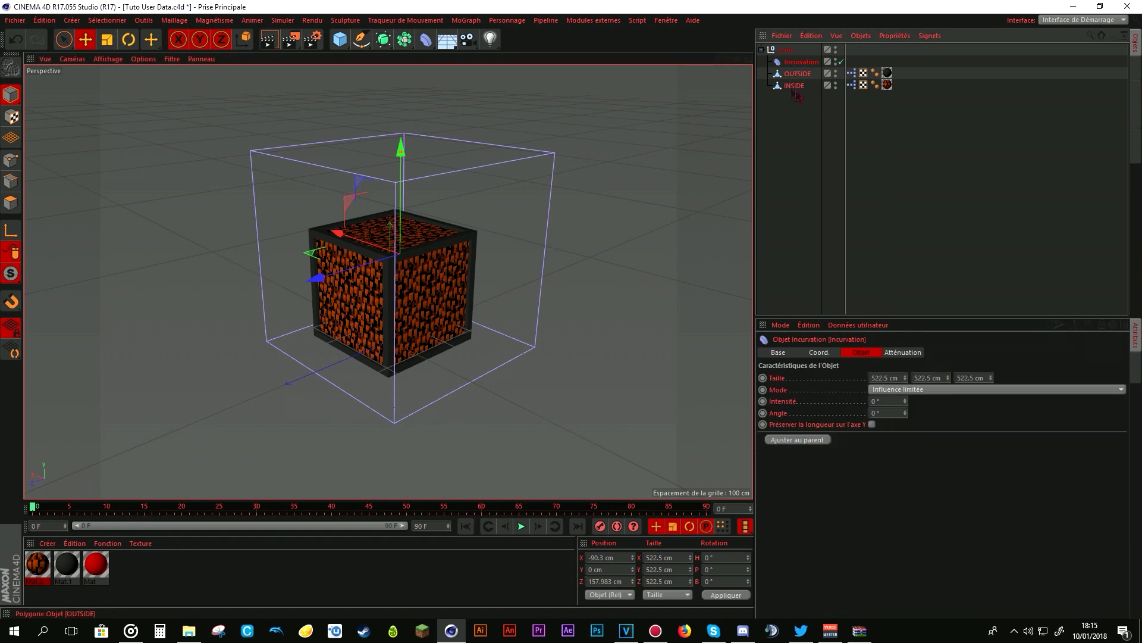
pyautogui.moveTo(905, 403)
pyautogui.mouseDown()
pyautogui.moveTo(935, 390)
pyautogui.moveTo(909, 416)
pyautogui.mouseUp()
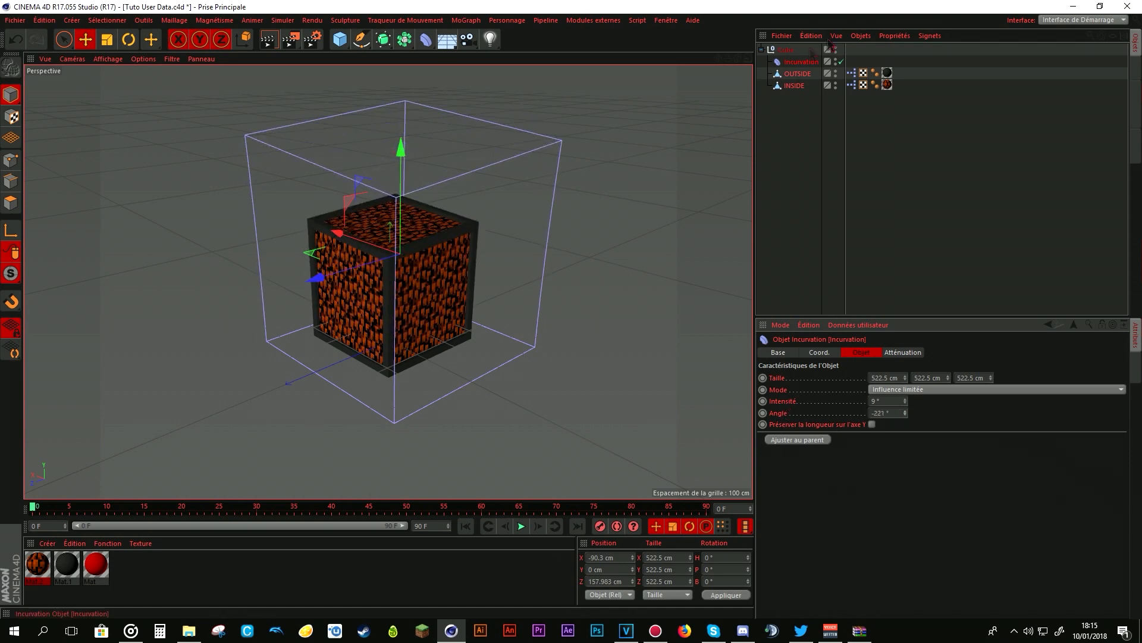
pyautogui.hotkey('ctrl', 'z')
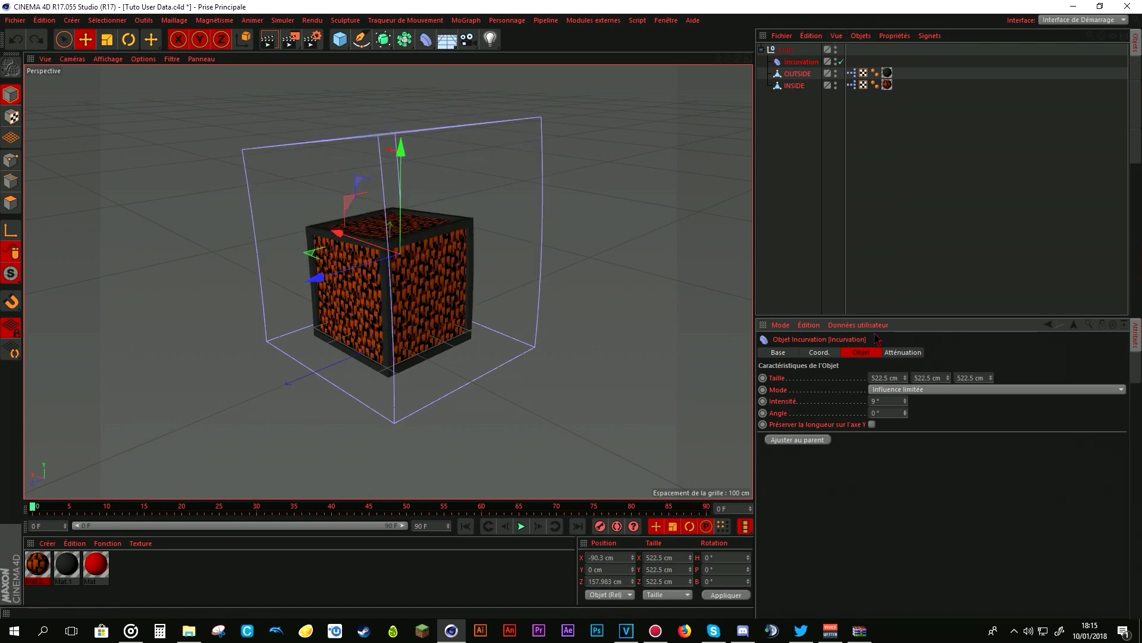
pyautogui.hotkey('ctrl', 'z')
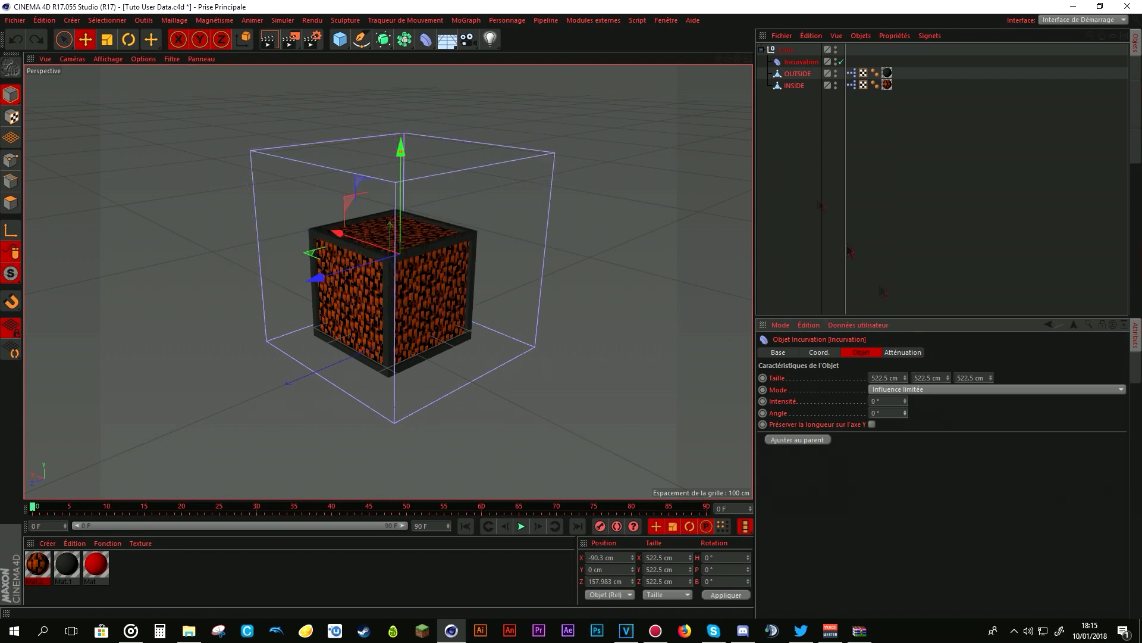
# - Start new user data on the Cube null, replacing the default entry with a group named Déformateurs
pyautogui.click(797, 74)
pyautogui.click(787, 50)
pyautogui.click(859, 325)
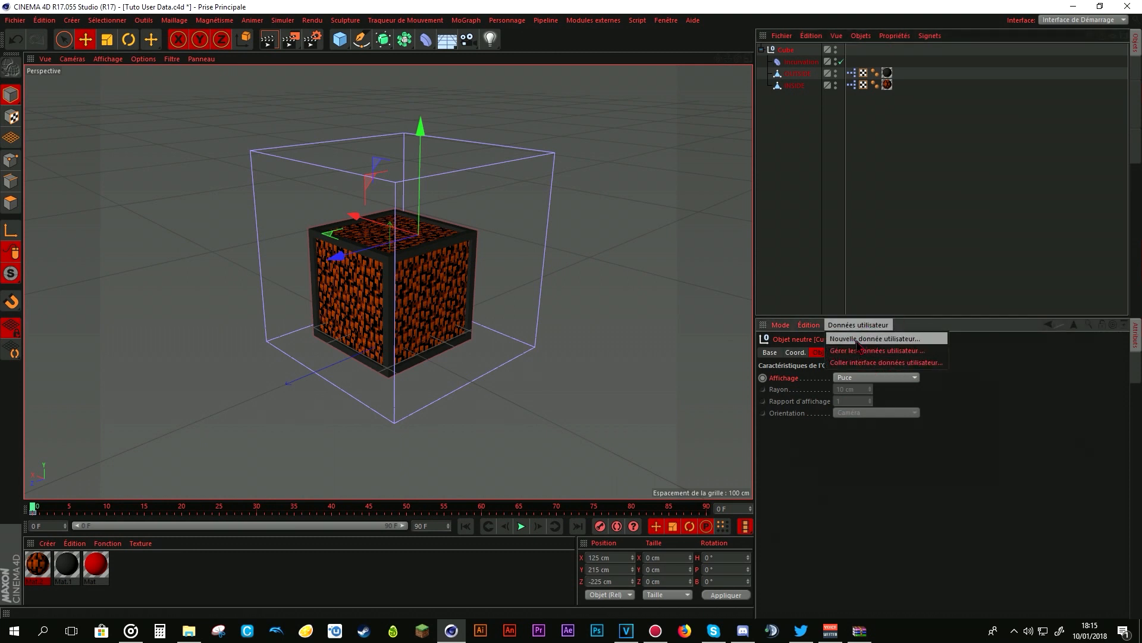
pyautogui.click(860, 339)
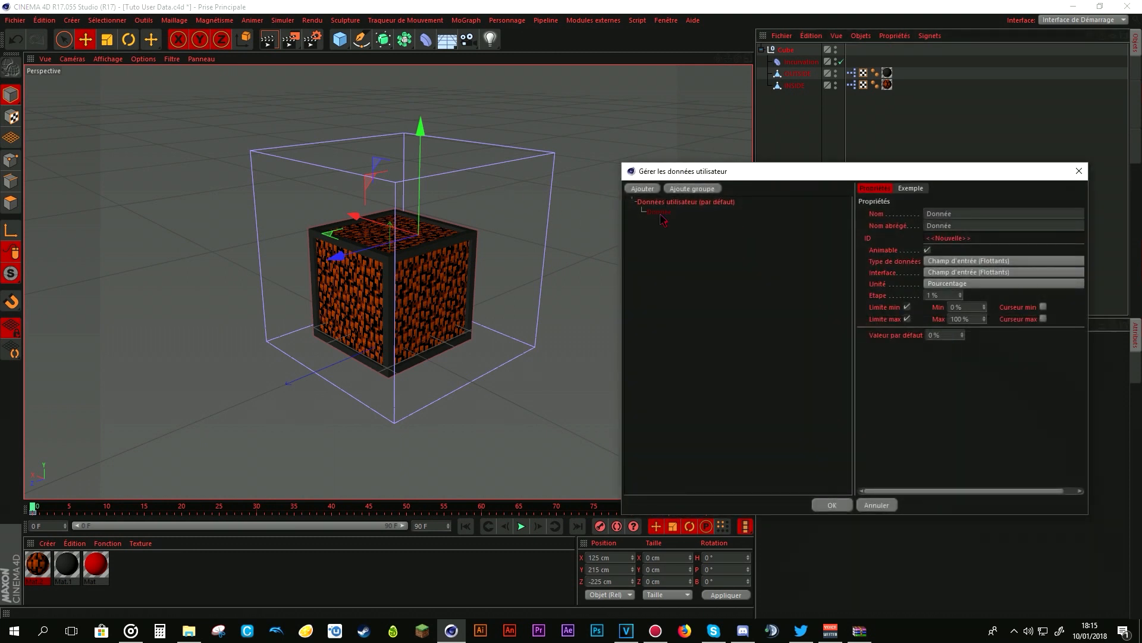
pyautogui.press('Delete')
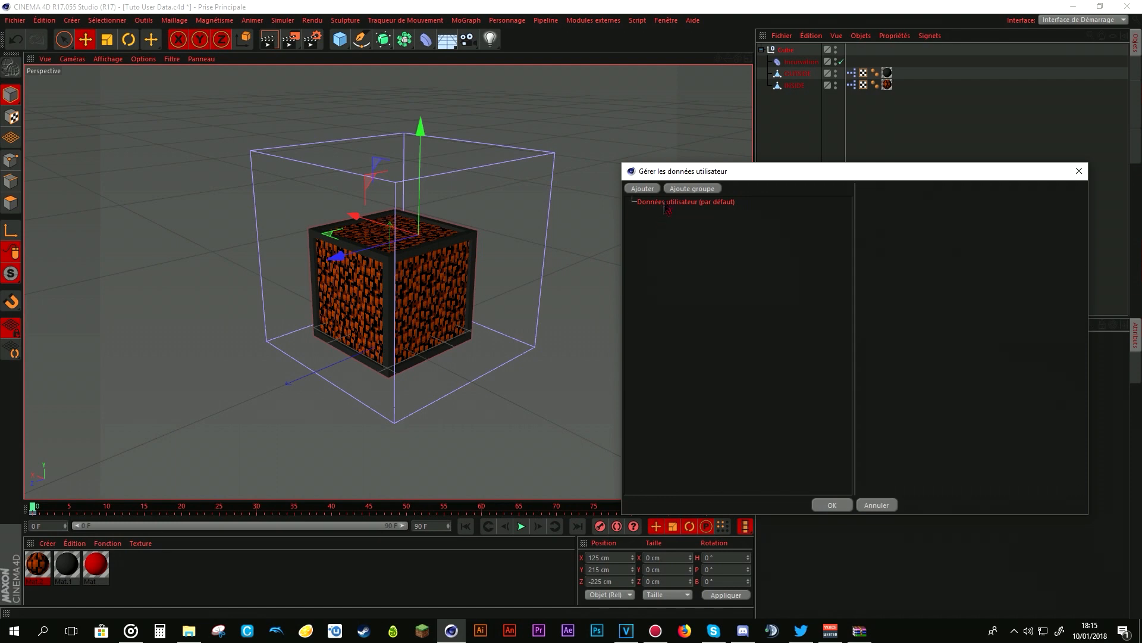
pyautogui.click(681, 188)
pyautogui.doubleClick(1016, 206)
pyautogui.press('BackSpace')
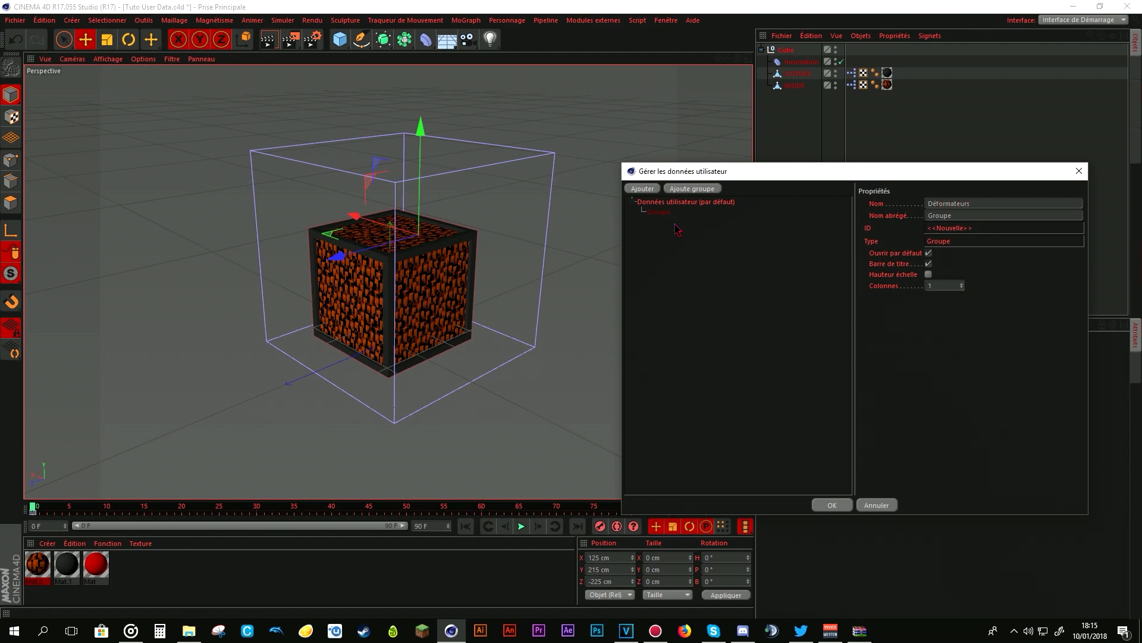
pyautogui.write('Déformateurs')
pyautogui.click(798, 287)
# - Add a data entry named Angle to the Déformateurs group with the interface Curseur et champ d'entrée (Flottants)
pyautogui.click(681, 216)
pyautogui.click(644, 189)
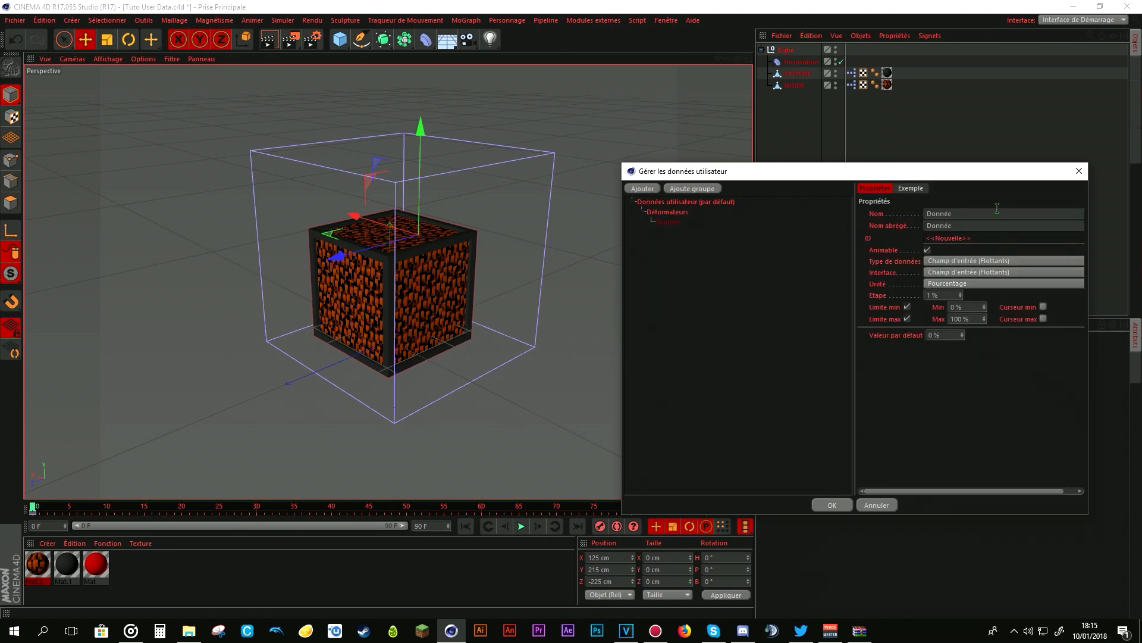
pyautogui.moveTo(980, 214); pyautogui.dragTo(808, 213)
pyautogui.press('BackSpace')
pyautogui.click(956, 362)
pyautogui.click(963, 260)
pyautogui.click(959, 274)
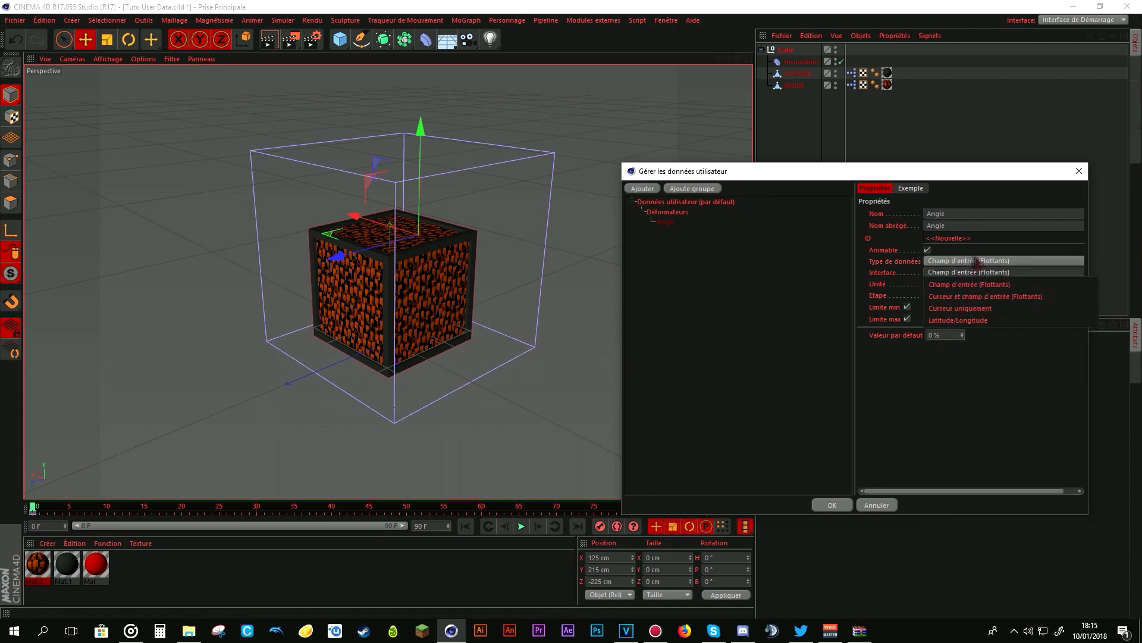
pyautogui.click(964, 296)
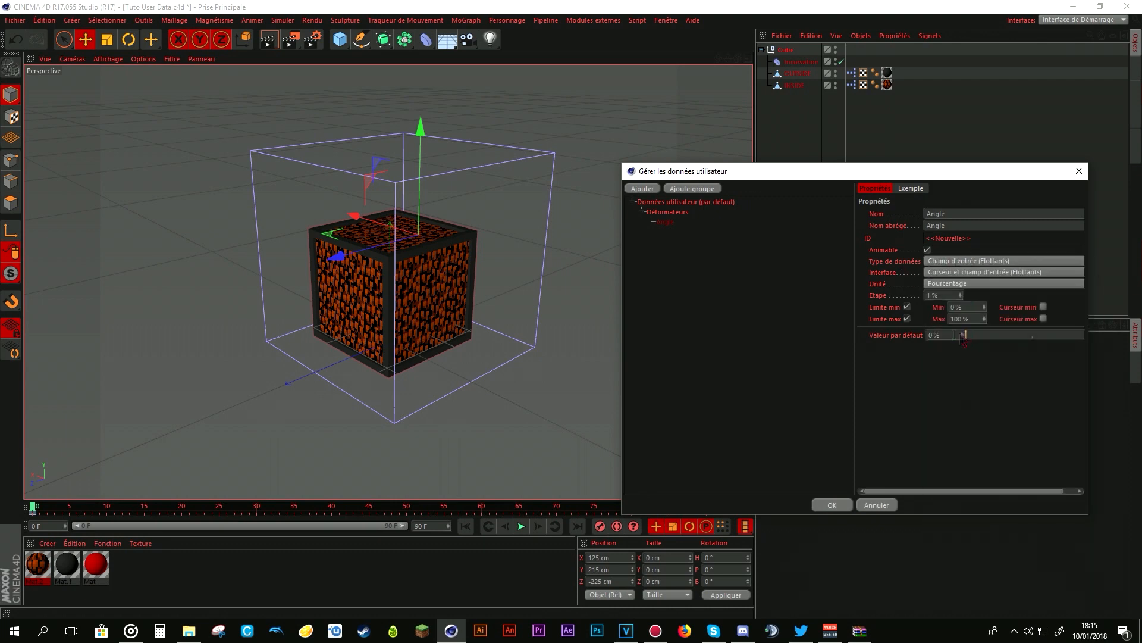
# - Give the Angle data a minimum of -100 % and a default of -2 %, and confirm the user data
pyautogui.moveTo(979, 339)
pyautogui.mouseDown()
pyautogui.moveTo(1053, 340)
pyautogui.moveTo(969, 337)
pyautogui.moveTo(1074, 338)
pyautogui.moveTo(953, 337)
pyautogui.moveTo(1021, 336)
pyautogui.moveTo(966, 336)
pyautogui.mouseUp()
pyautogui.moveTo(970, 177); pyautogui.dragTo(792, 178)
pyautogui.moveTo(864, 341)
pyautogui.mouseDown()
pyautogui.moveTo(795, 337)
pyautogui.moveTo(854, 336)
pyautogui.mouseUp()
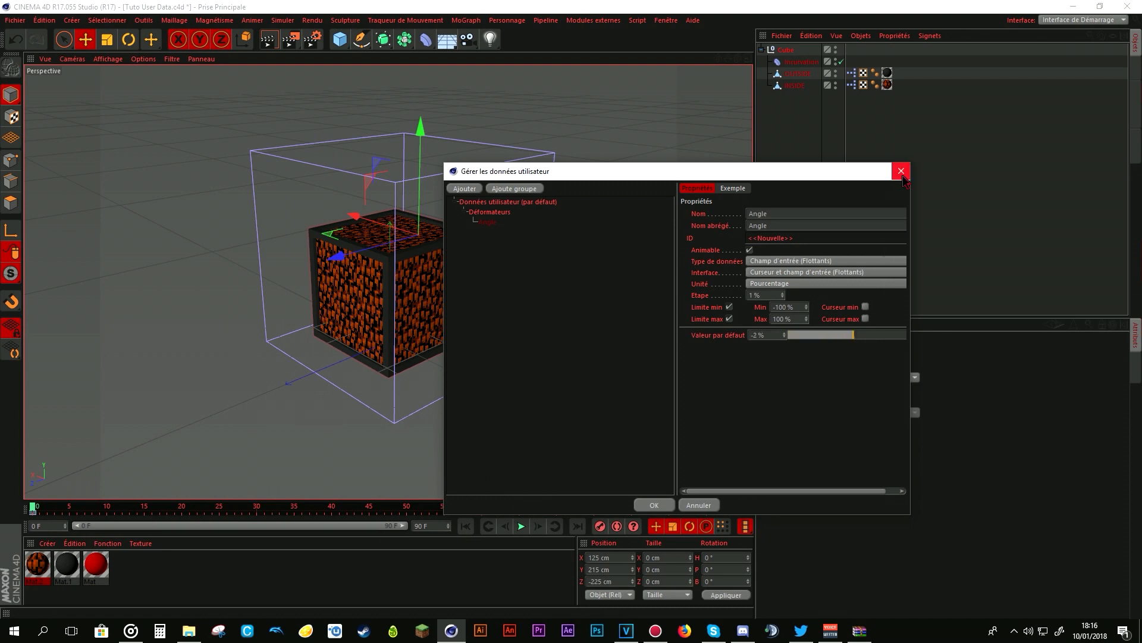
pyautogui.click(657, 505)
# - Set the Cube's Angle user data to 0 % and define it as the XPressions driver parameter (Paramètre contrôleur)
pyautogui.click(803, 145)
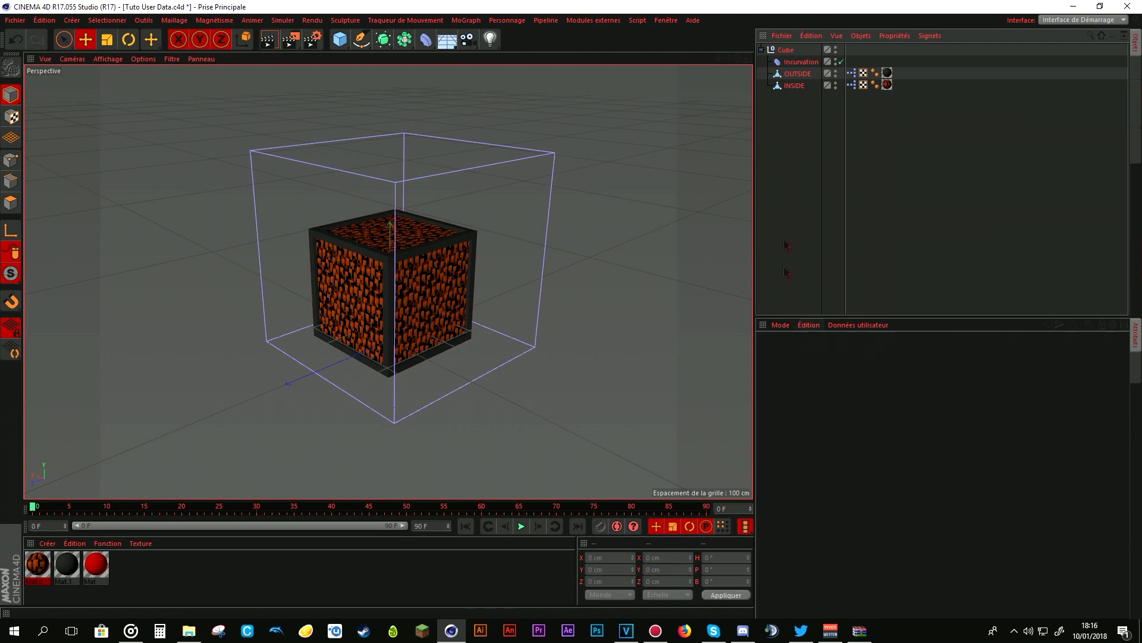
pyautogui.click(785, 50)
pyautogui.moveTo(863, 390); pyautogui.dragTo(980, 391)
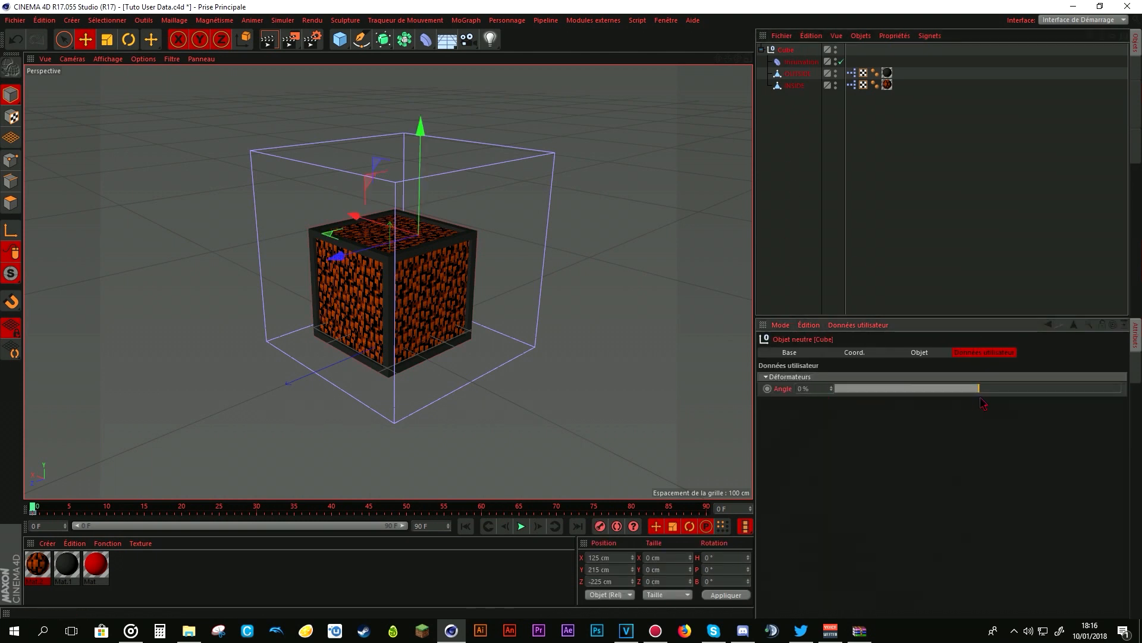
pyautogui.rightClick(782, 389)
pyautogui.moveTo(813, 406)
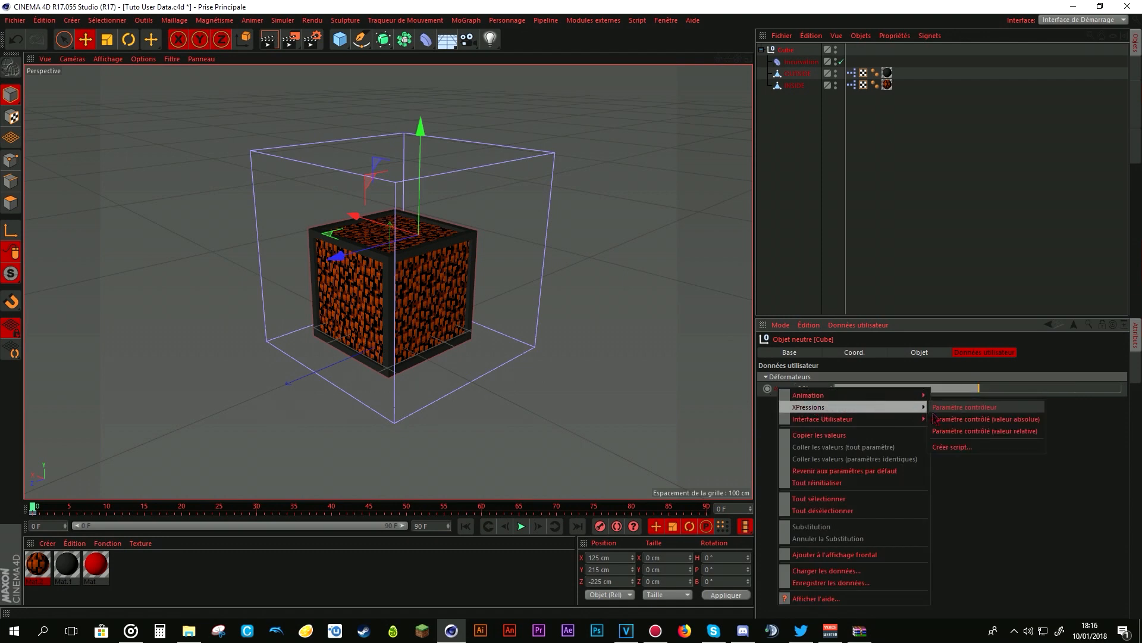
pyautogui.click(951, 403)
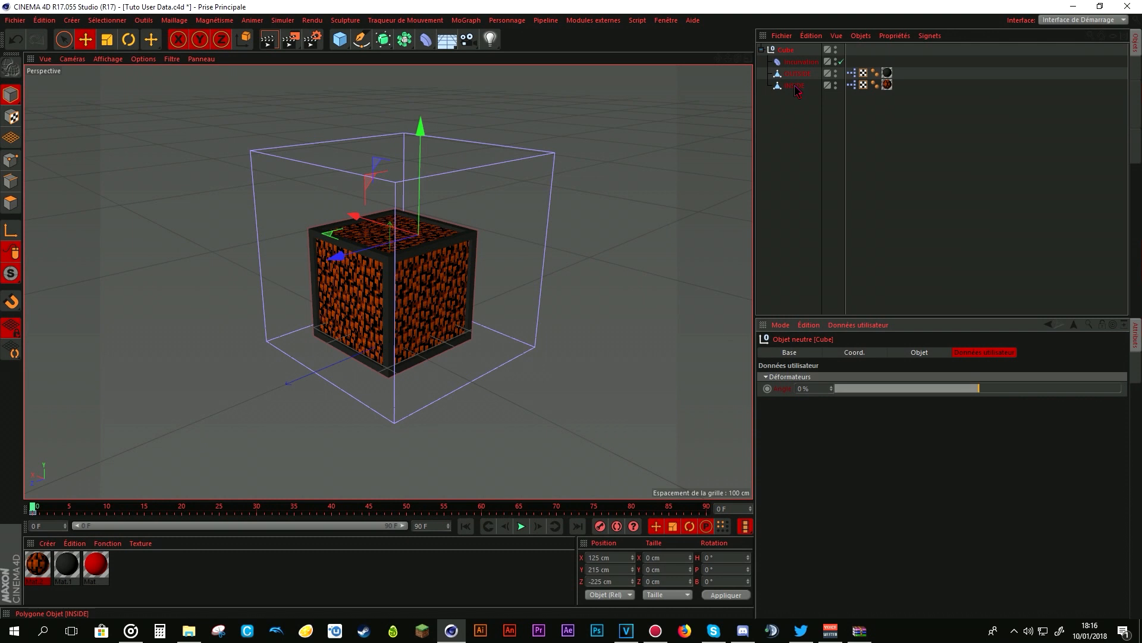
# - Make the Incurvation deformer's Angle an XPressions driven parameter with absolute value (Paramètre contrôlé, valeur absolue)
pyautogui.click(797, 63)
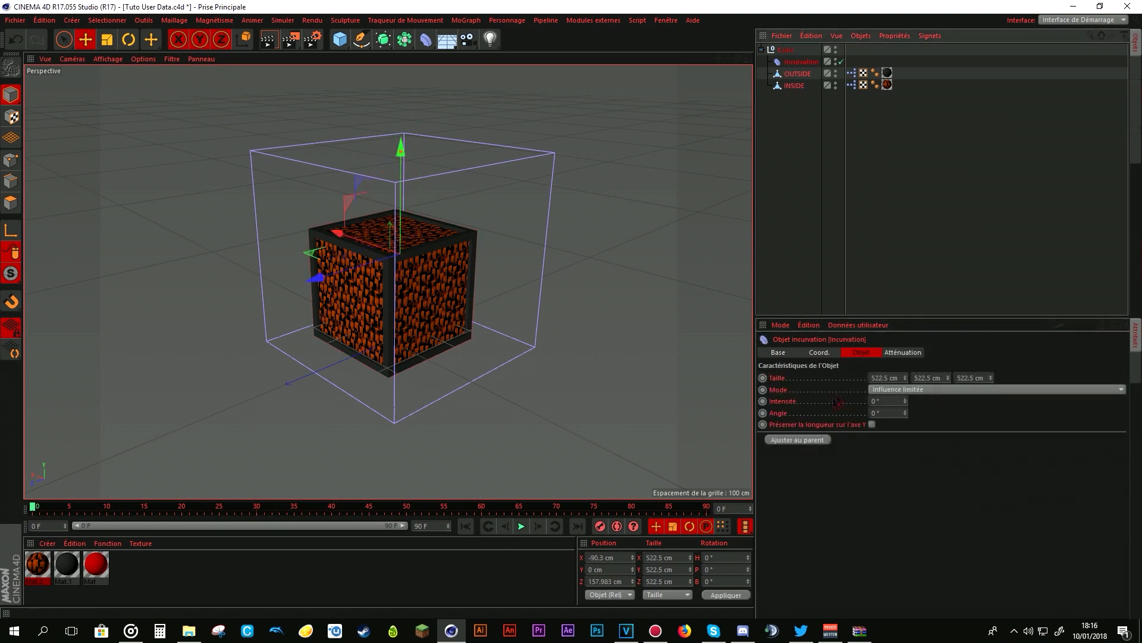
pyautogui.rightClick(777, 414)
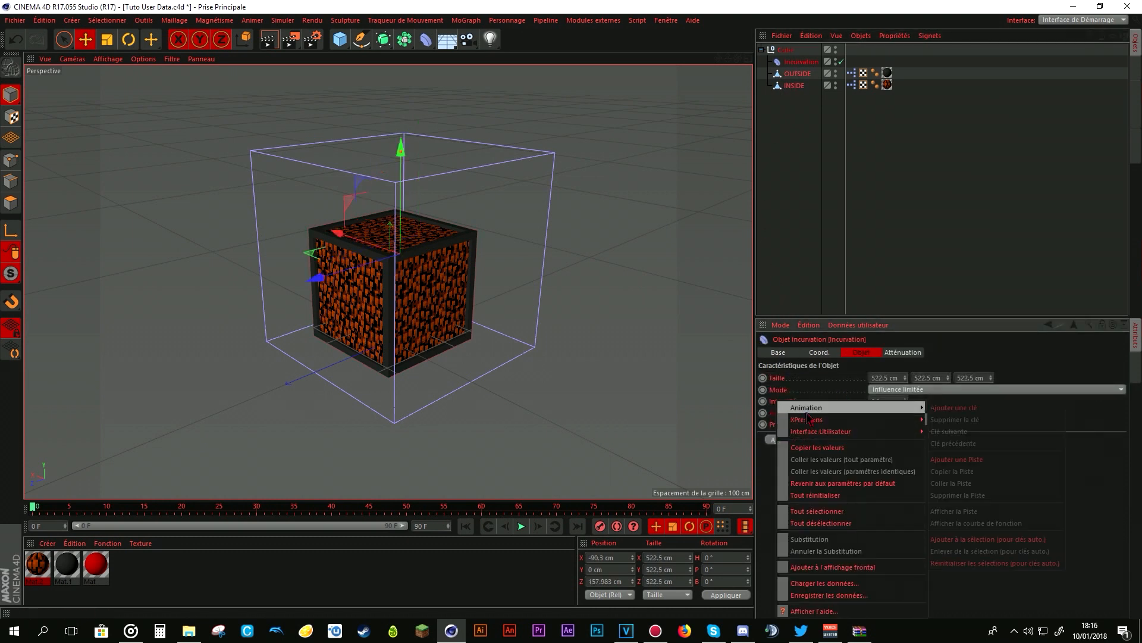
pyautogui.moveTo(828, 421)
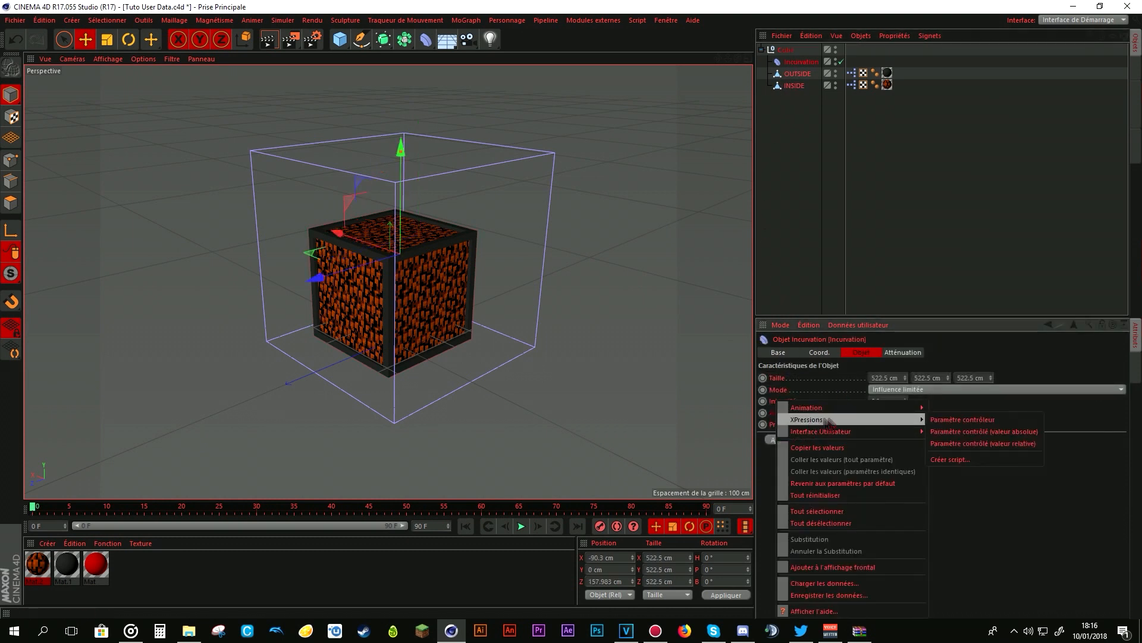
pyautogui.click(958, 434)
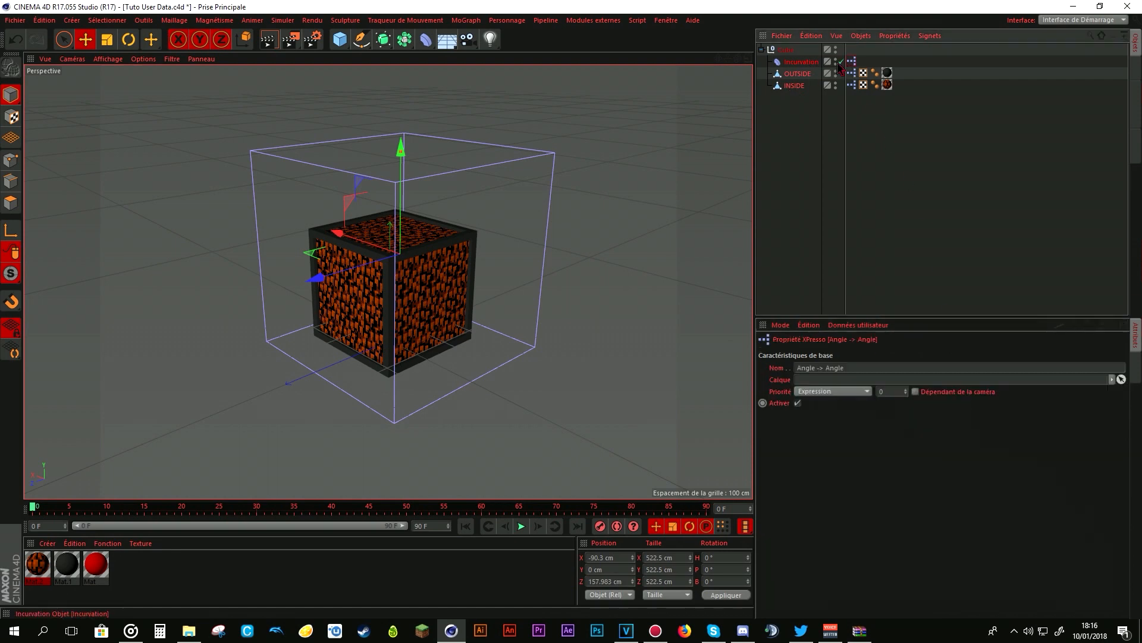
# - Try the Cube's Angle user data with the XPresso tag moved to the Cube null, and return the tag to Incurvation
pyautogui.moveTo(852, 59); pyautogui.dragTo(852, 50)
pyautogui.click(785, 50)
pyautogui.moveTo(890, 395); pyautogui.dragTo(972, 399)
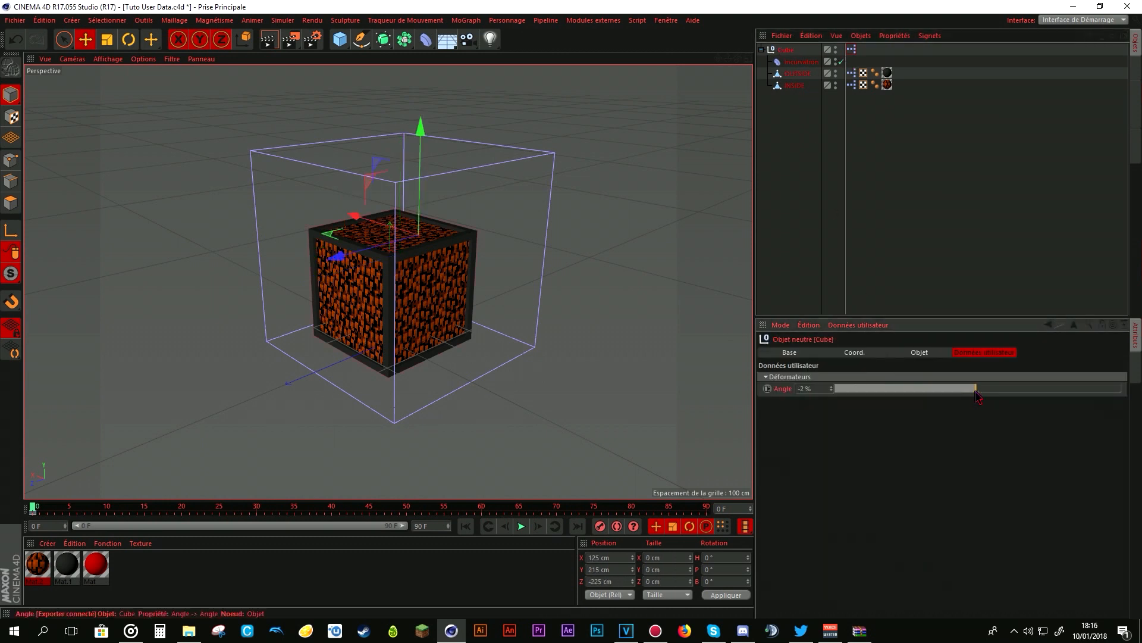
pyautogui.moveTo(853, 49); pyautogui.dragTo(854, 63)
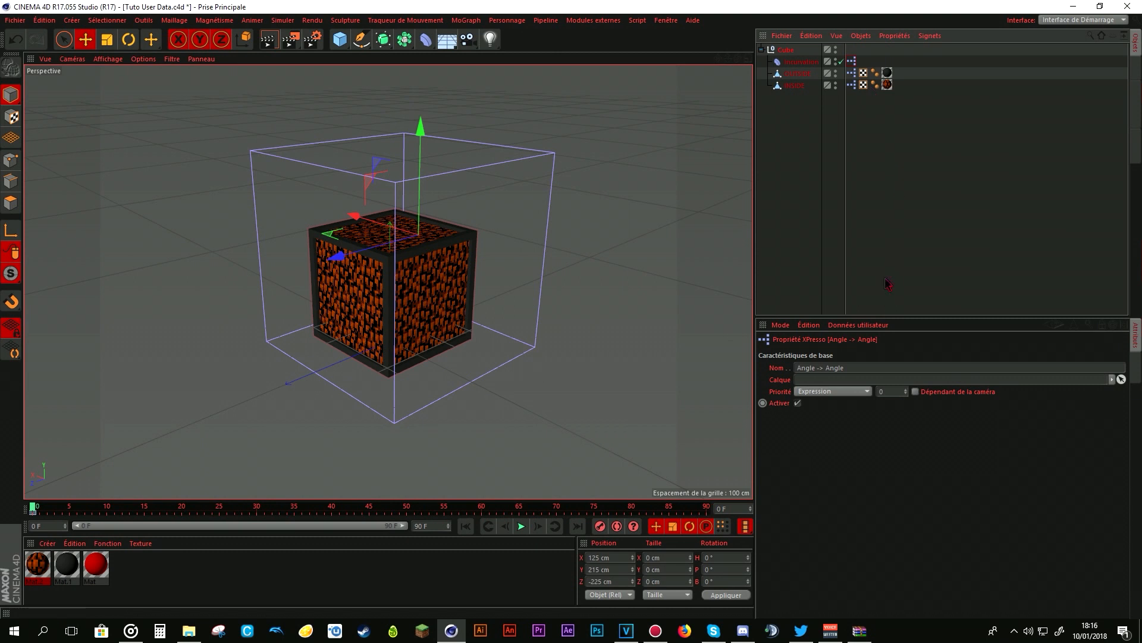
# - Test the Angle slider in the Cube's user data and reset it to 0 %
pyautogui.click(785, 49)
pyautogui.moveTo(964, 391)
pyautogui.mouseDown()
pyautogui.moveTo(898, 395)
pyautogui.moveTo(982, 397)
pyautogui.mouseUp()
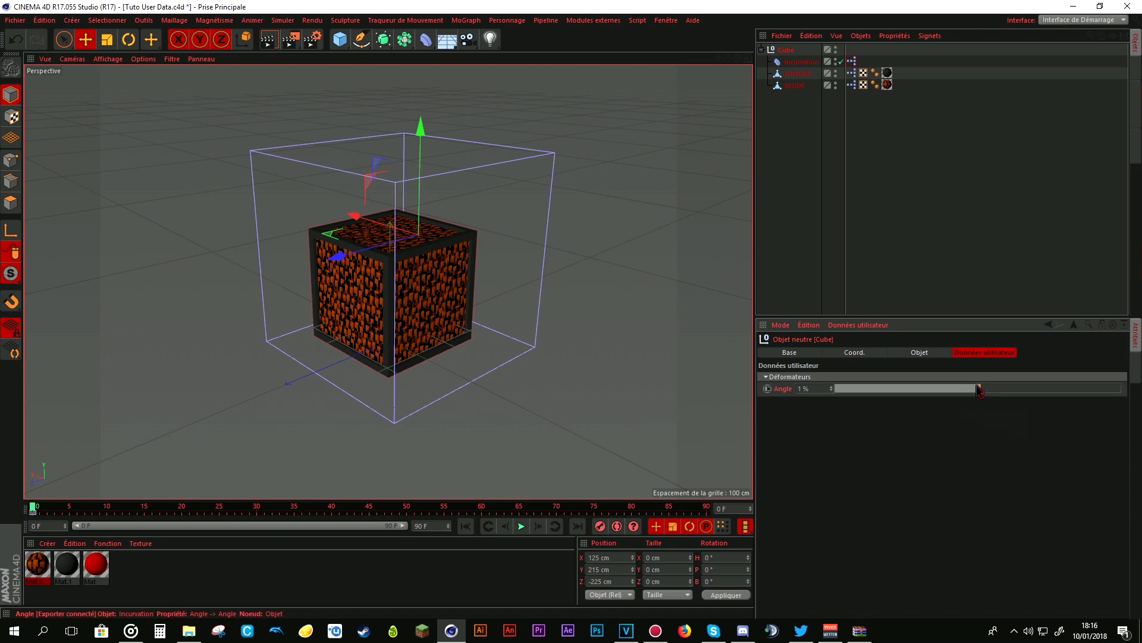
pyautogui.moveTo(980, 390); pyautogui.dragTo(981, 390)
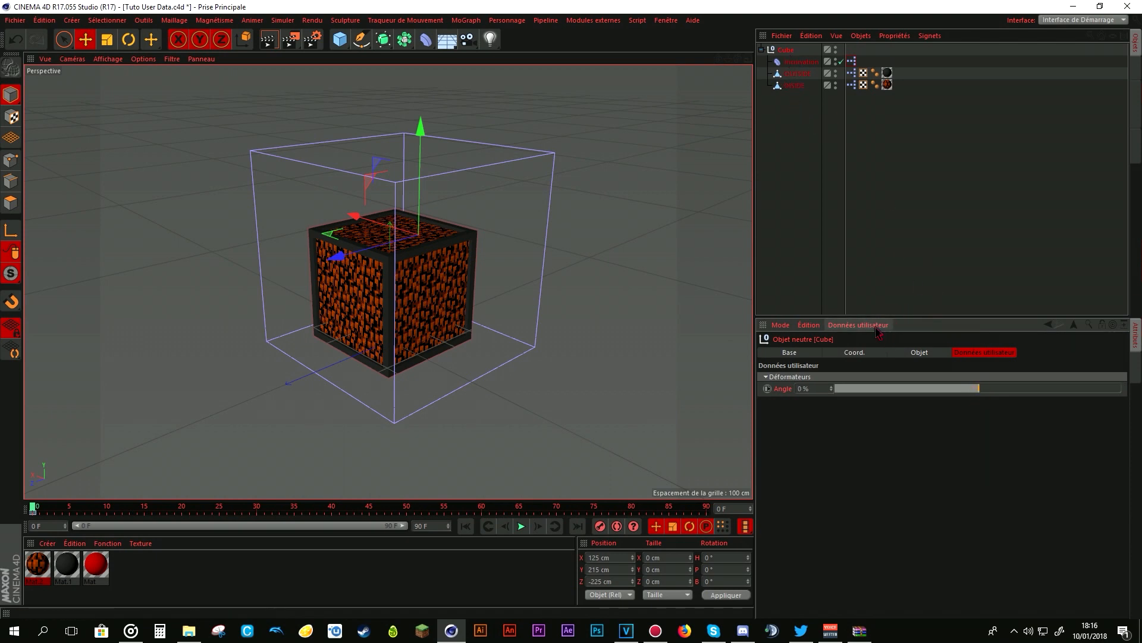
# - Open the Cube null's user data manager and add a data entry named Intensité to the Déformateurs group
pyautogui.click(795, 85)
pyautogui.click(797, 62)
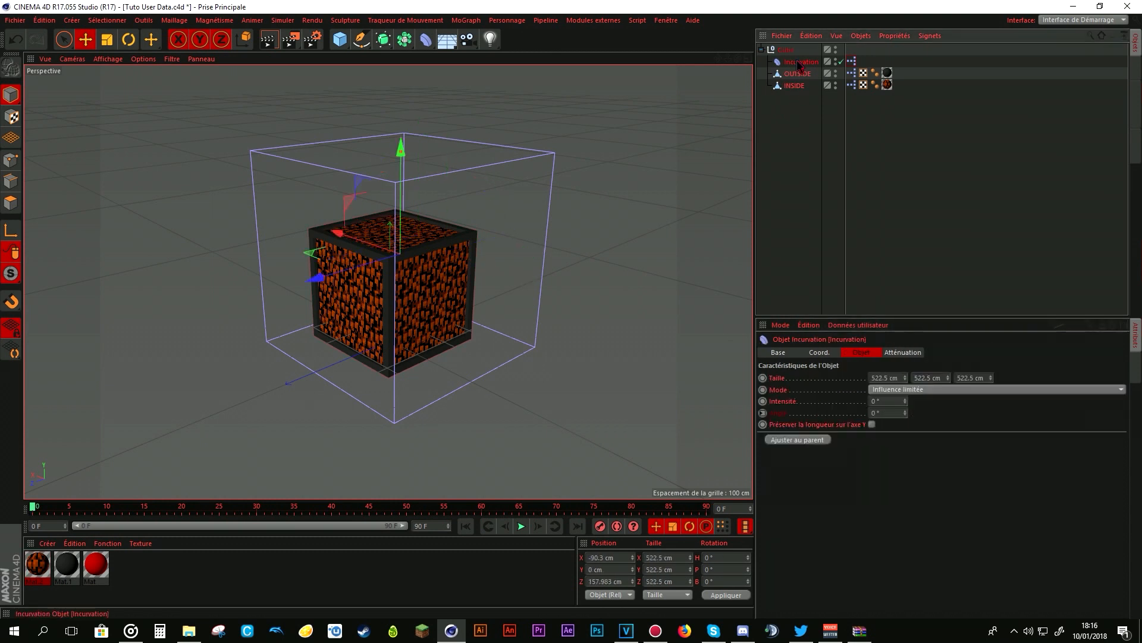
pyautogui.click(786, 50)
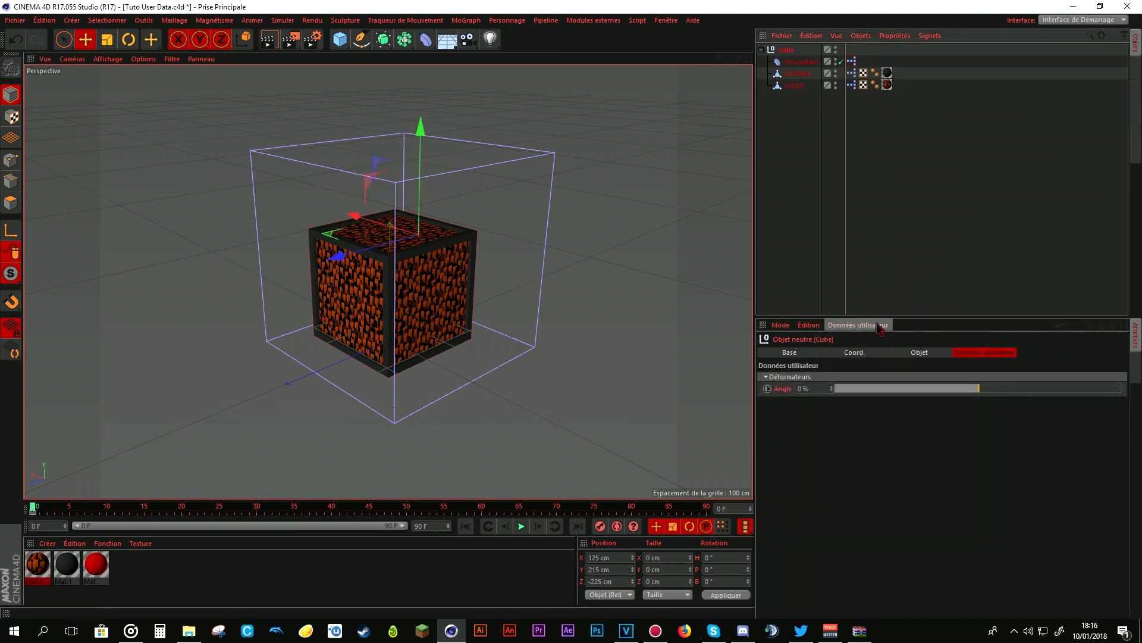
pyautogui.click(858, 325)
pyautogui.click(855, 350)
pyautogui.press('Delete')
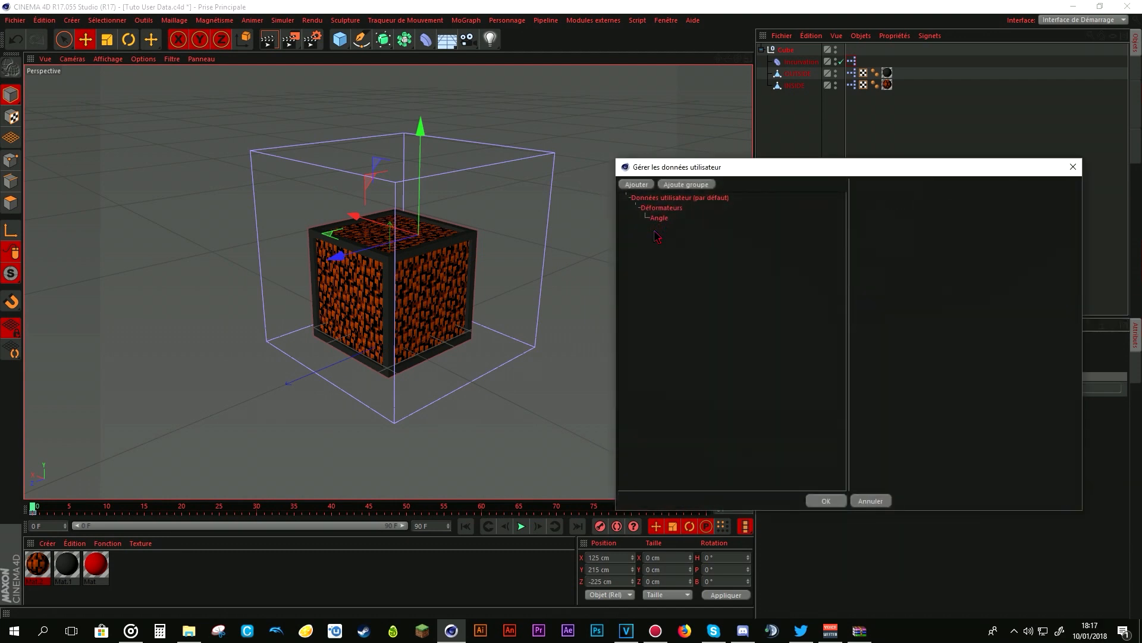
pyautogui.click(663, 208)
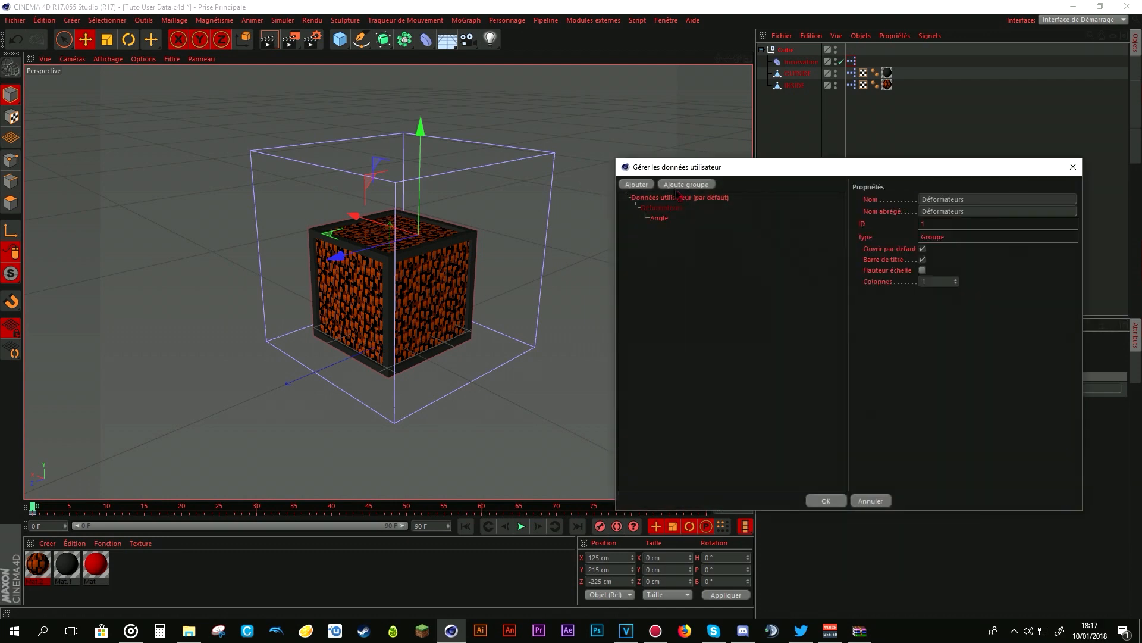
pyautogui.click(635, 184)
pyautogui.doubleClick(954, 209)
pyautogui.press('BackSpace')
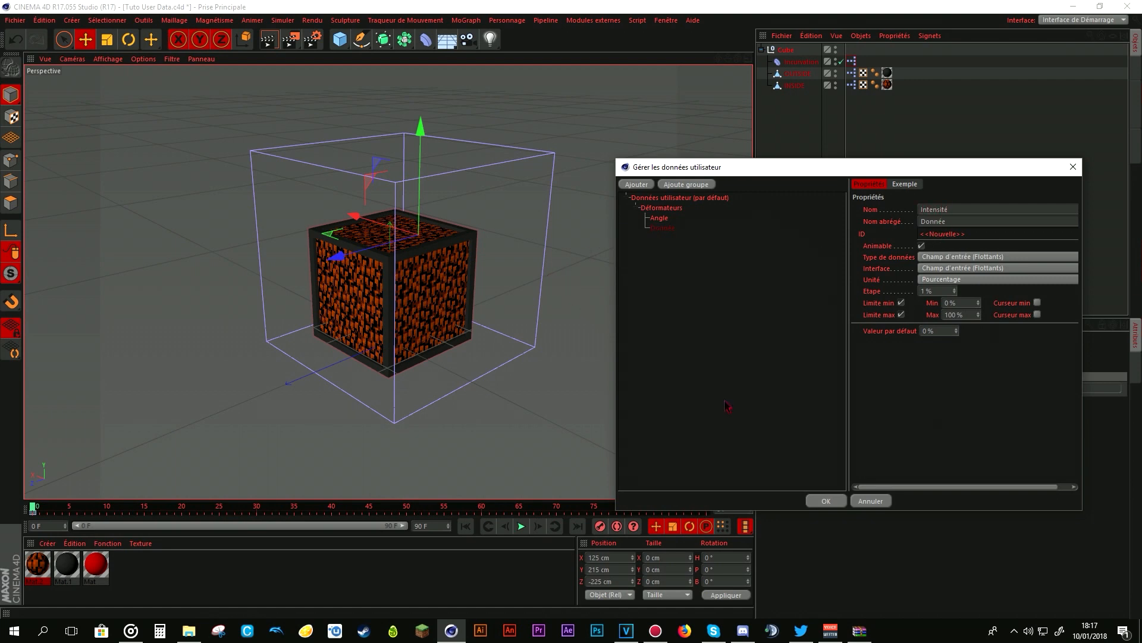
# - Give the Intensité data the interface Curseur et champ d'entrée (Flottants) and a minimum of -100 %, and confirm the user data
pyautogui.click(975, 245)
pyautogui.click(654, 229)
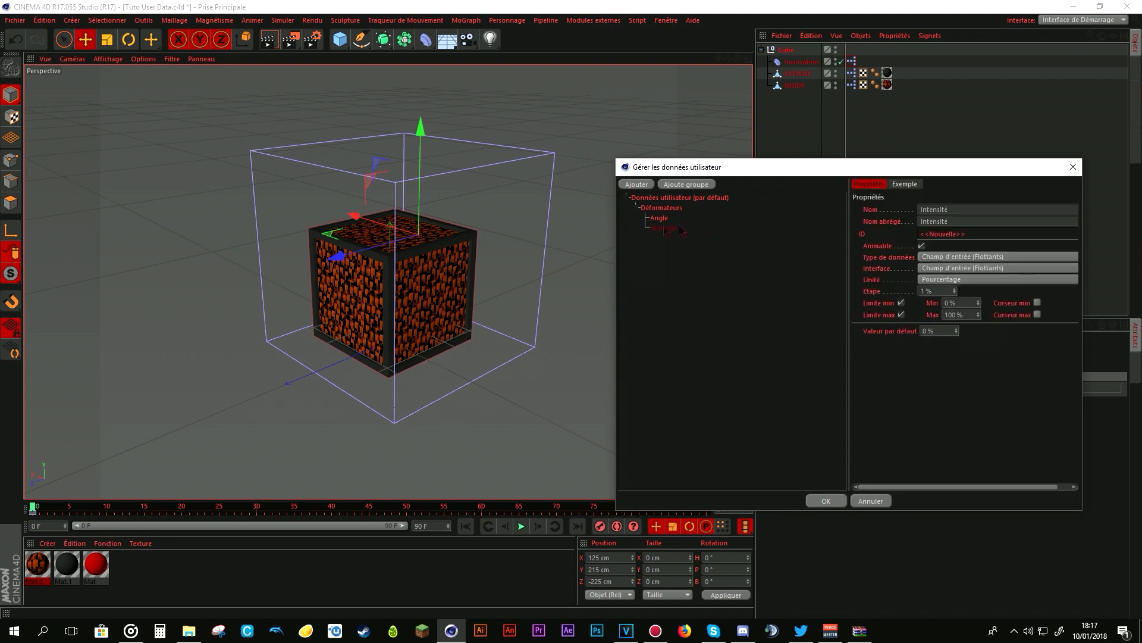
pyautogui.click(938, 268)
pyautogui.click(989, 293)
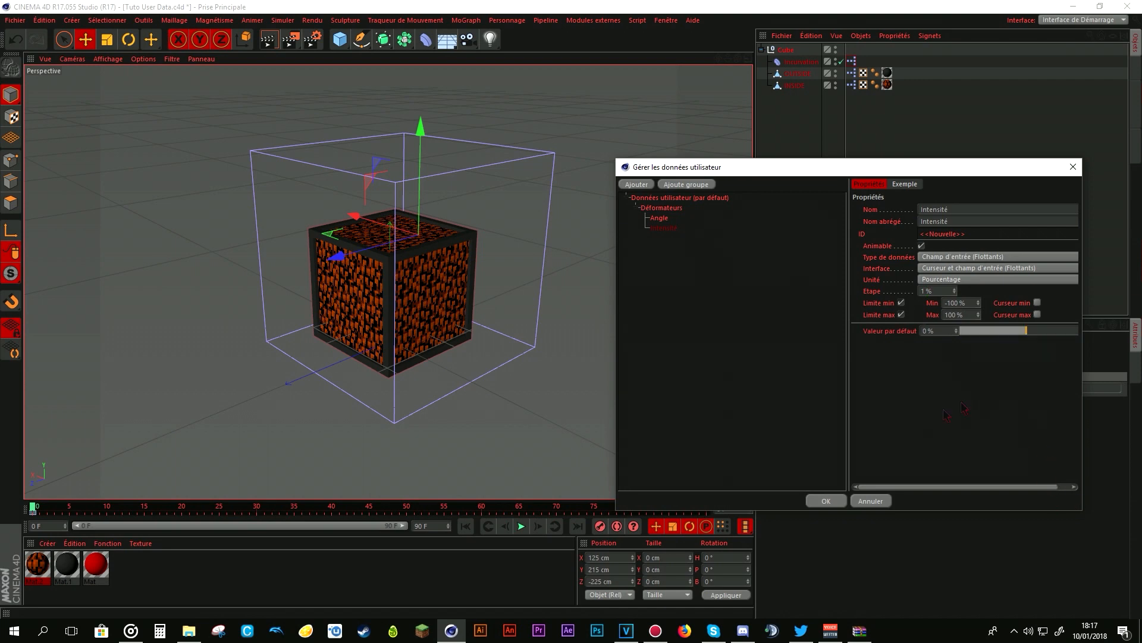
pyautogui.click(829, 501)
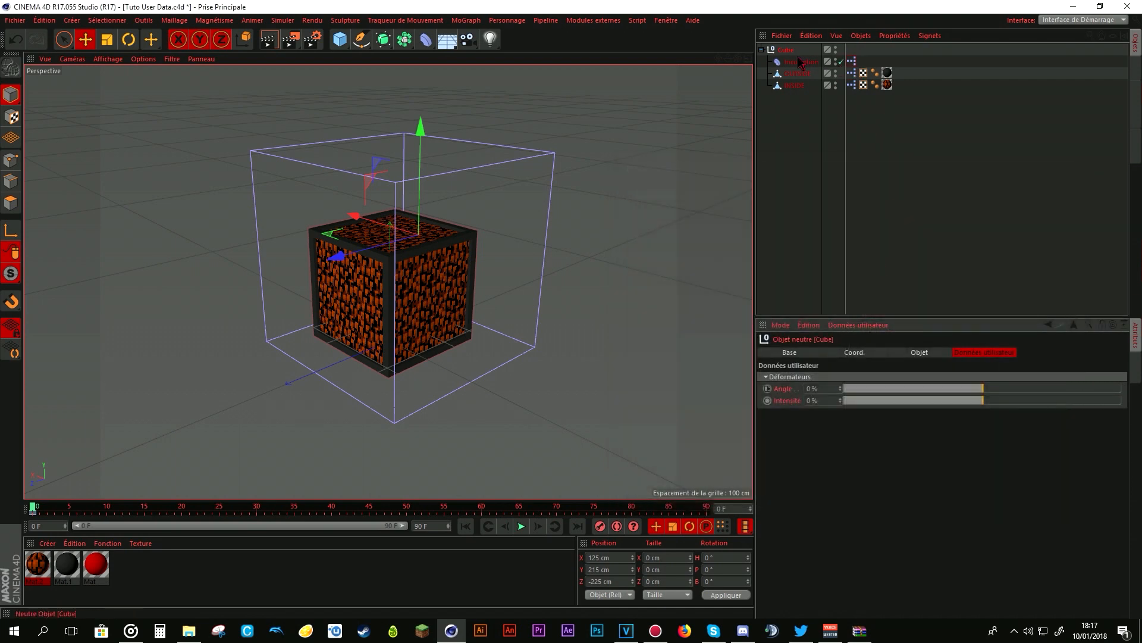
# - Test the Cube's Angle slider, and define the Intensité user data as the XPressions driver parameter (Paramètre contrôleur)
pyautogui.click(928, 390)
pyautogui.moveTo(930, 390); pyautogui.dragTo(983, 391)
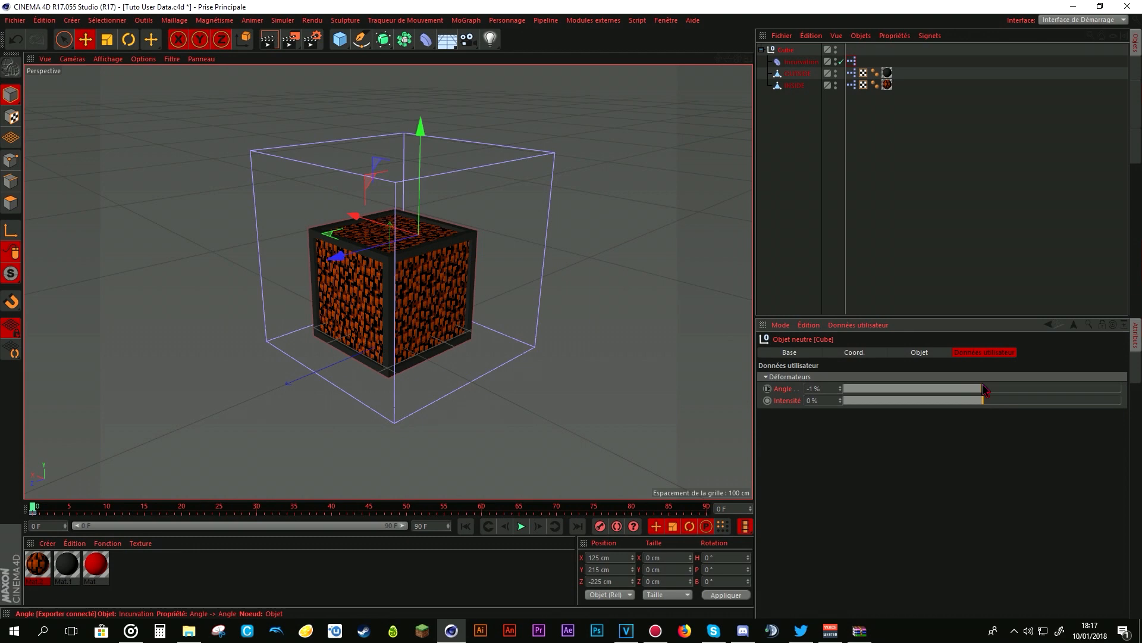
pyautogui.rightClick(788, 401)
pyautogui.click(955, 420)
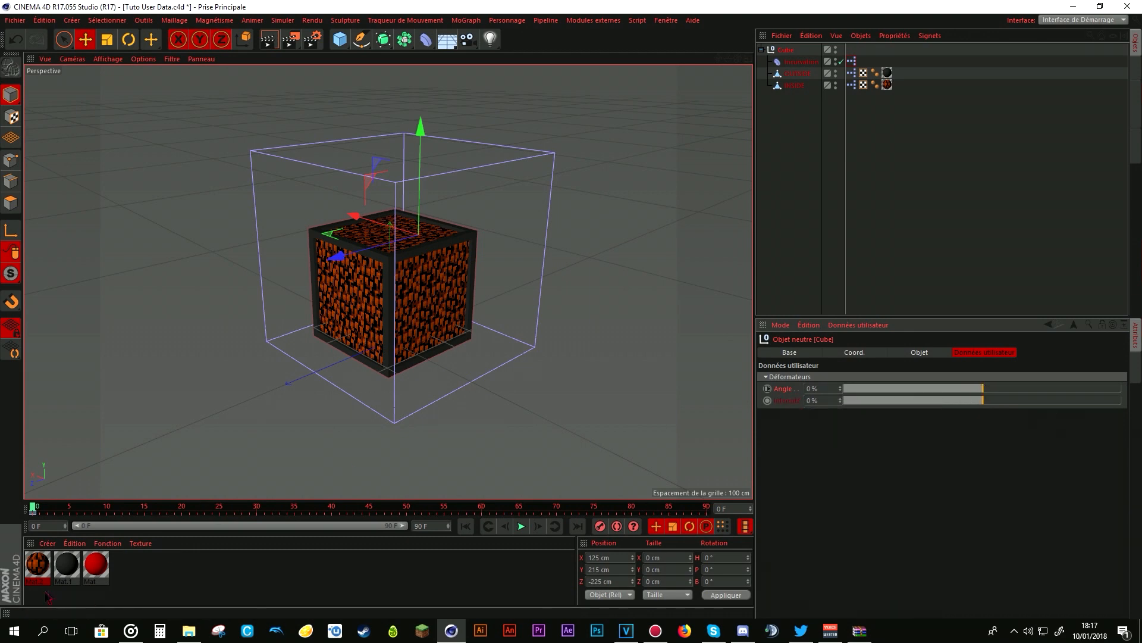
# - Make the Incurvation deformer's Intensité a driven parameter with absolute value, and test the Angle slider on the Cube null
pyautogui.click(801, 62)
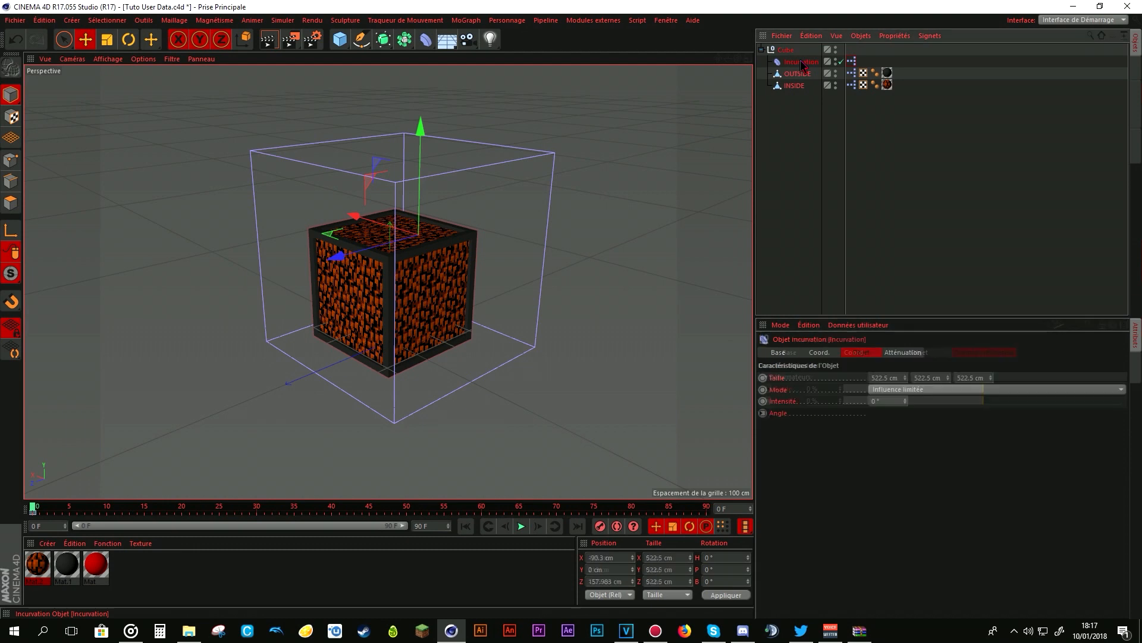
pyautogui.rightClick(782, 402)
pyautogui.moveTo(863, 417)
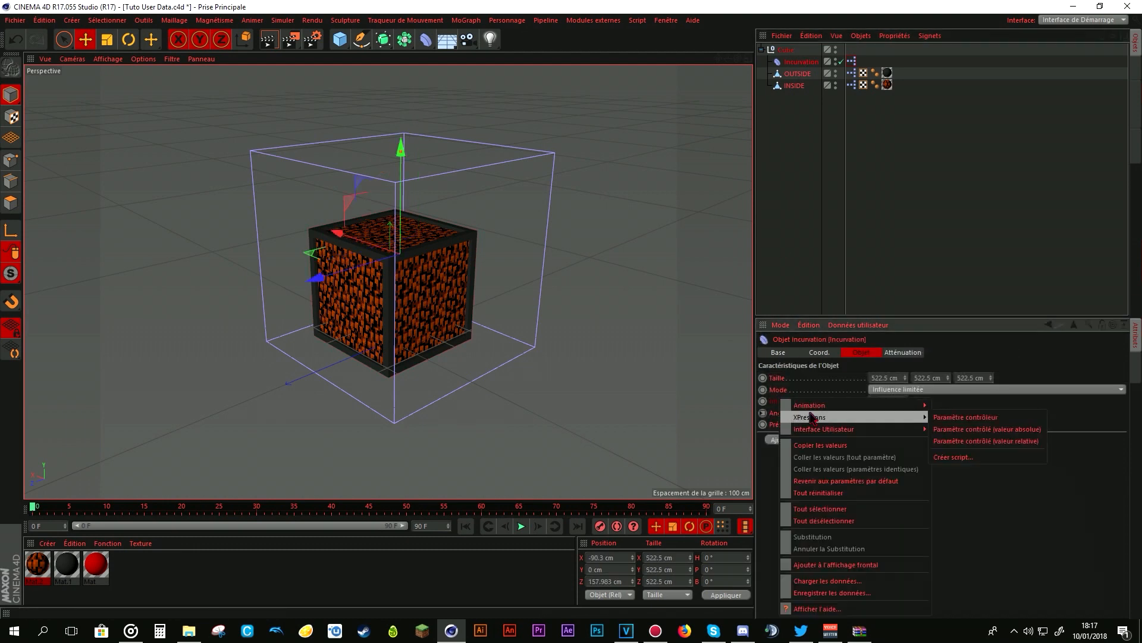
pyautogui.click(971, 429)
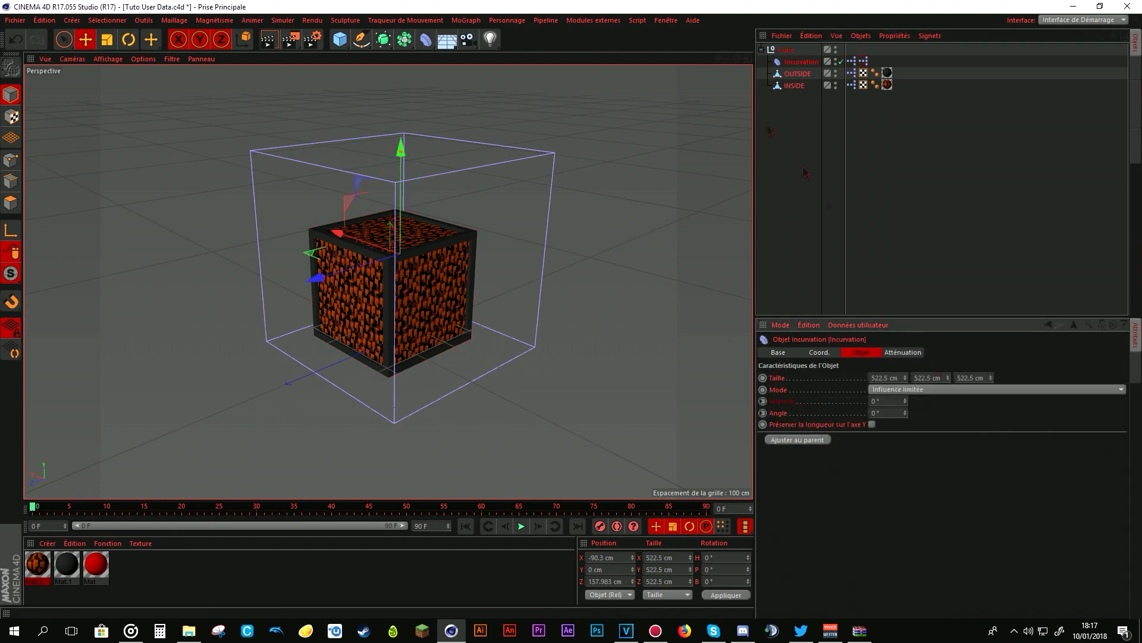
pyautogui.click(788, 51)
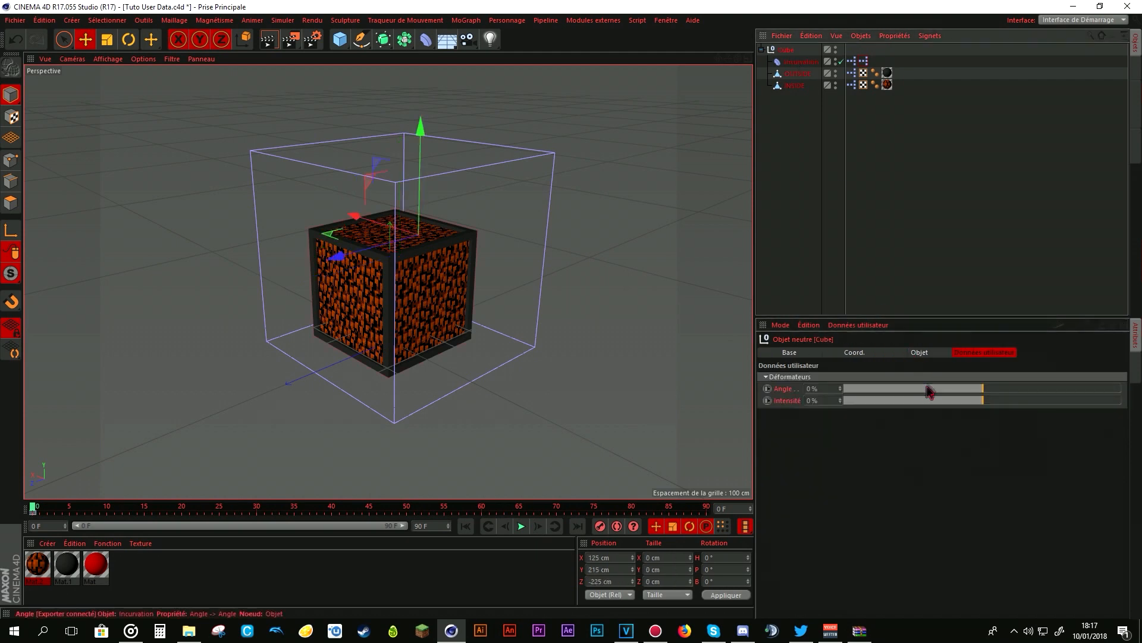
pyautogui.moveTo(934, 392); pyautogui.dragTo(974, 397)
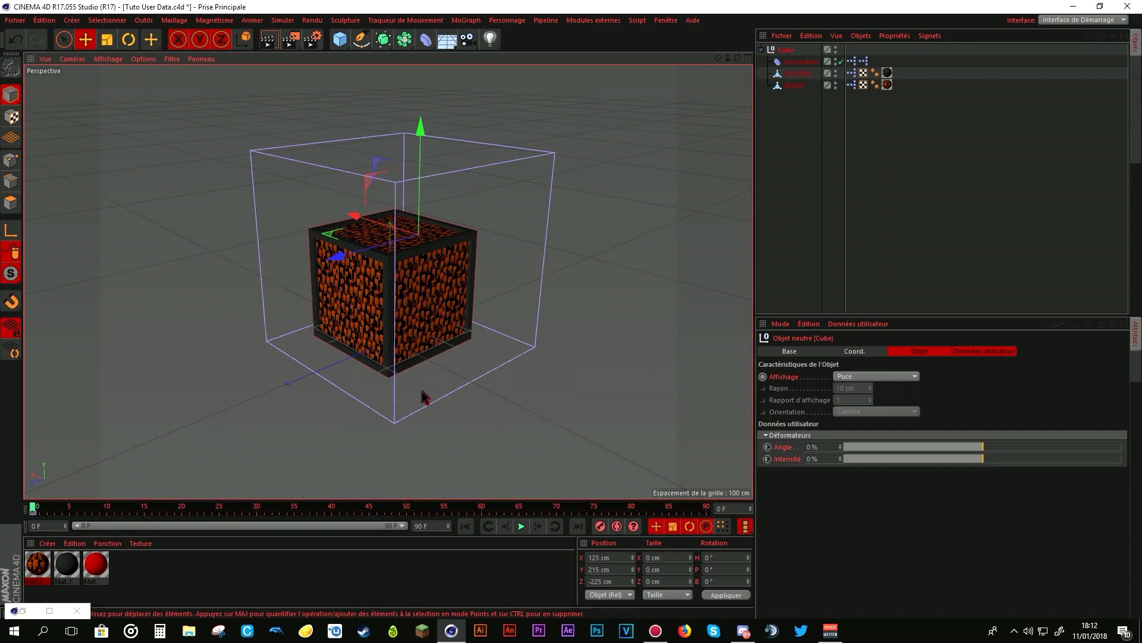
# - Create a new layer in the layer manager and name it Cube
pyautogui.click(1136, 369)
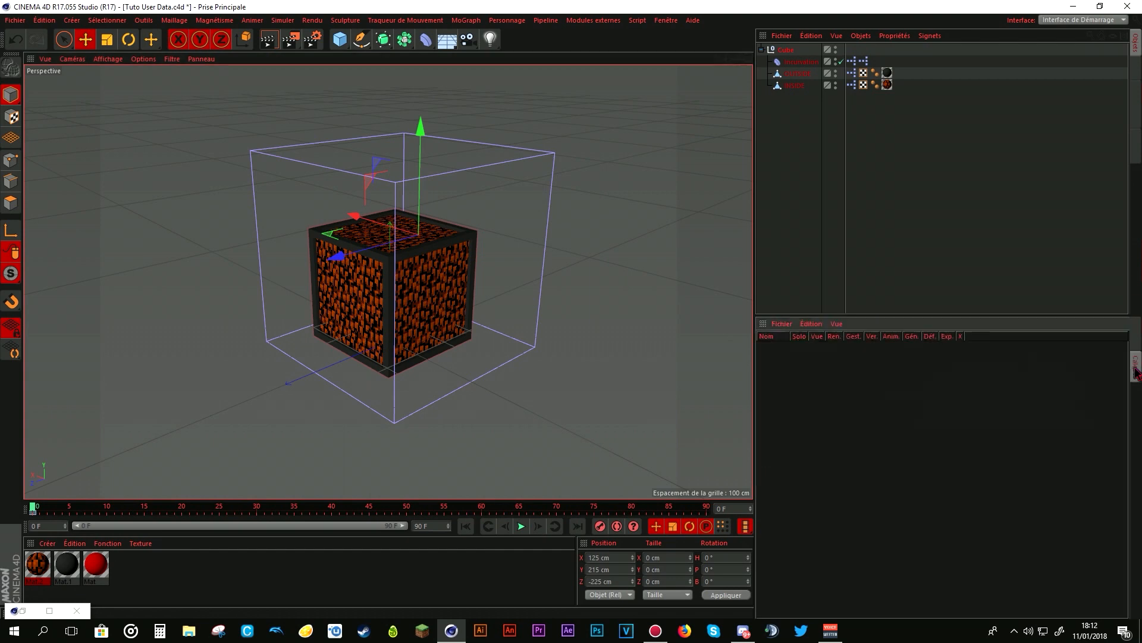
pyautogui.rightClick(839, 400)
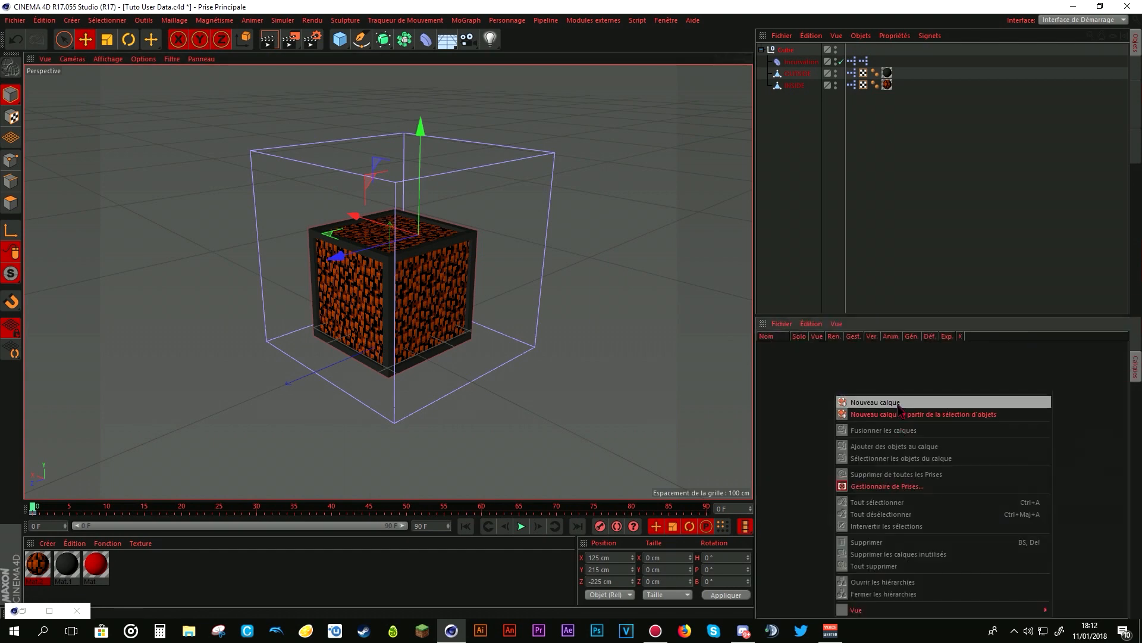
pyautogui.click(898, 403)
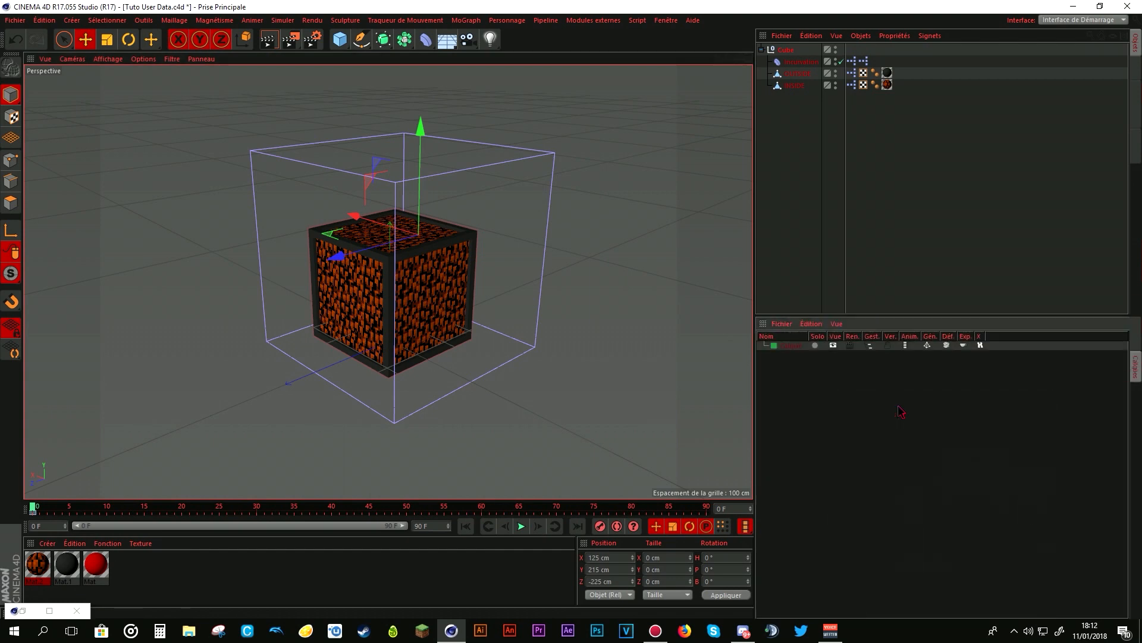
pyautogui.doubleClick(791, 346)
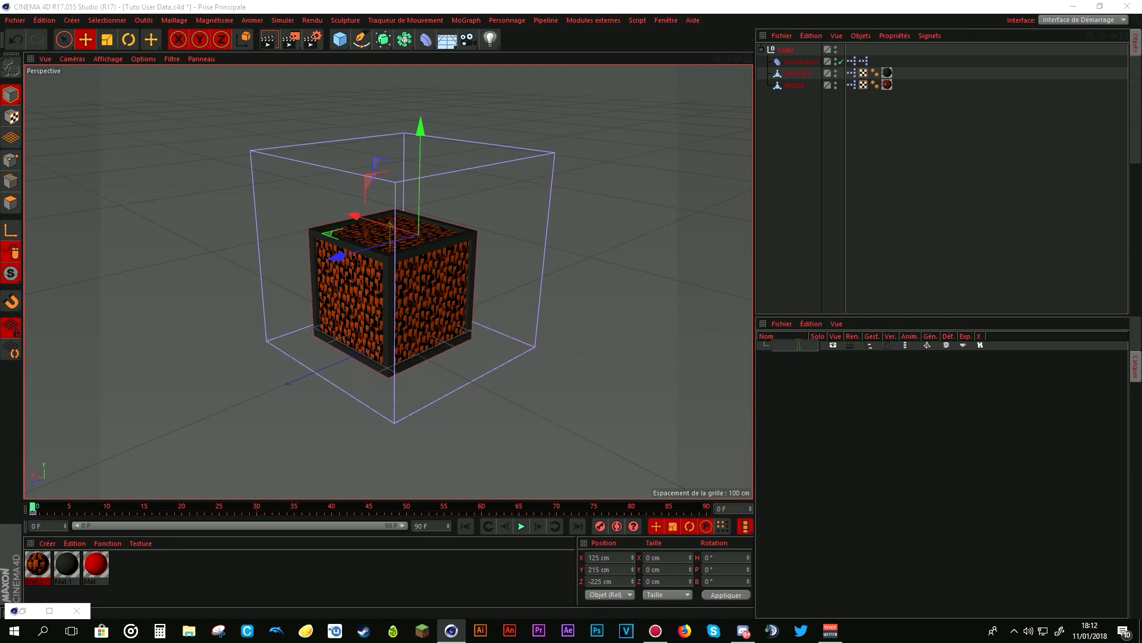
pyautogui.press('Return')
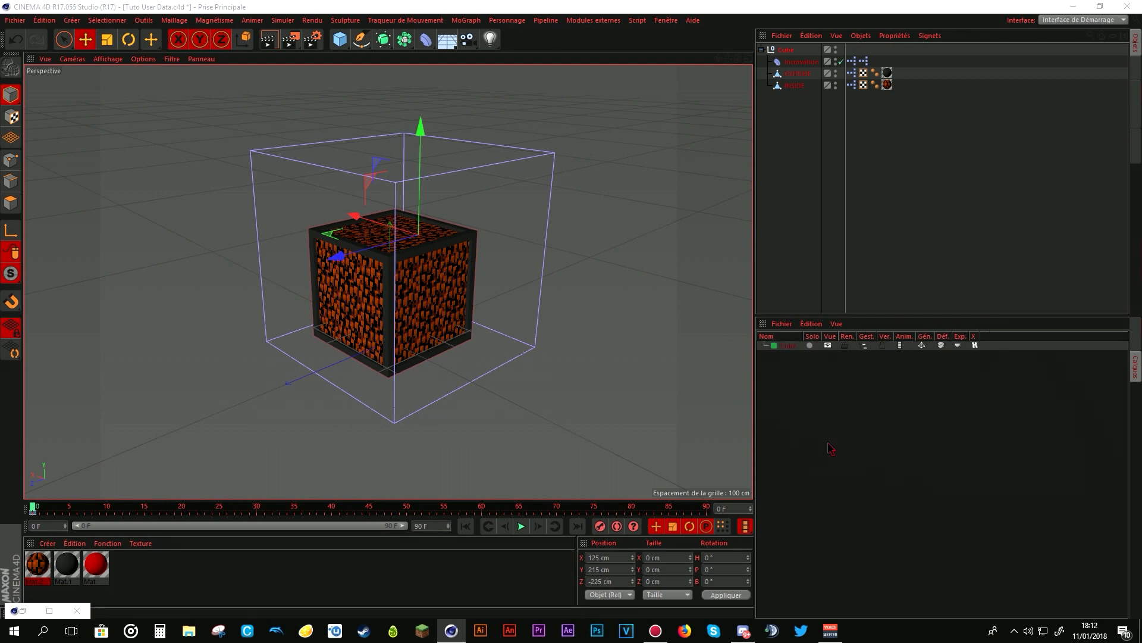
# - Open the orange leaf material Mat.2 and add it to the Cube layer
pyautogui.doubleClick(36, 566)
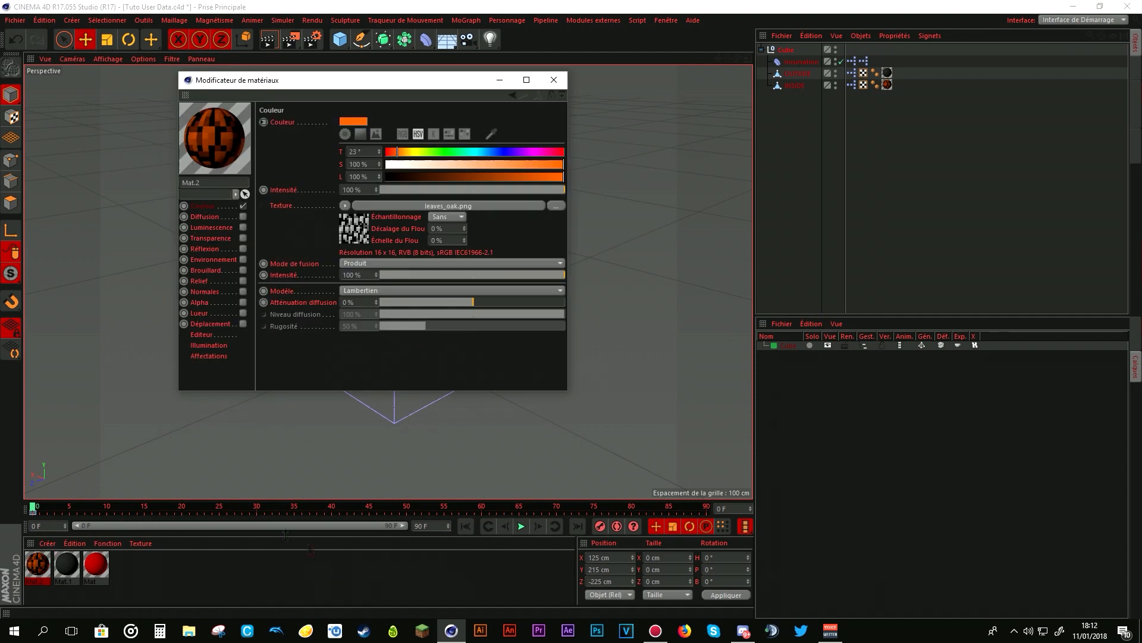
pyautogui.moveTo(319, 81); pyautogui.dragTo(398, 127)
pyautogui.click(314, 240)
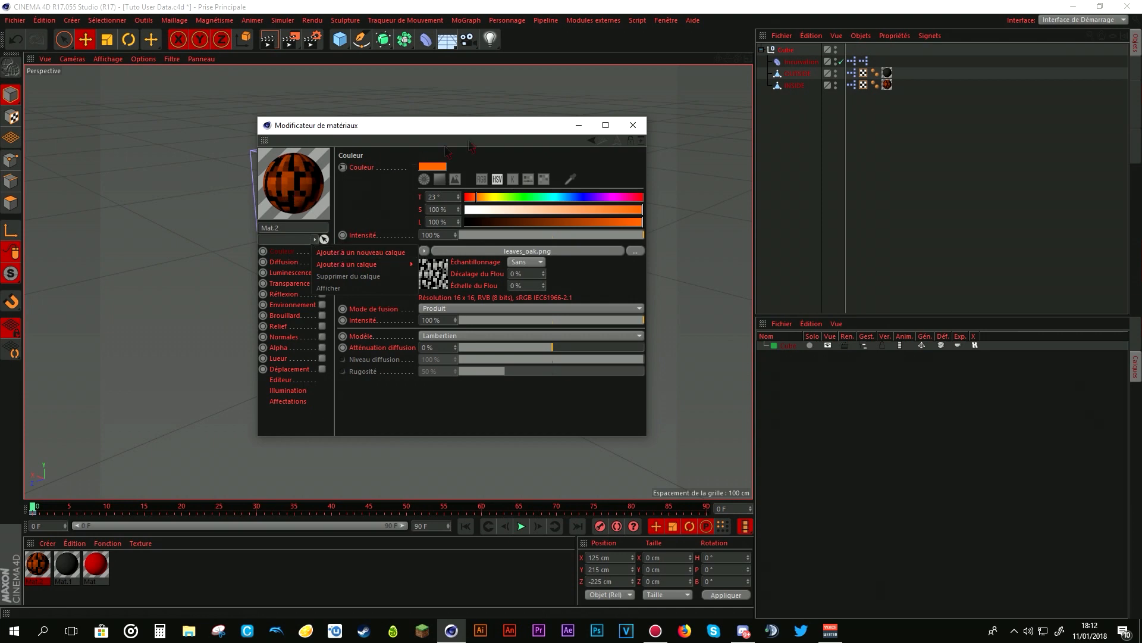
pyautogui.moveTo(379, 269)
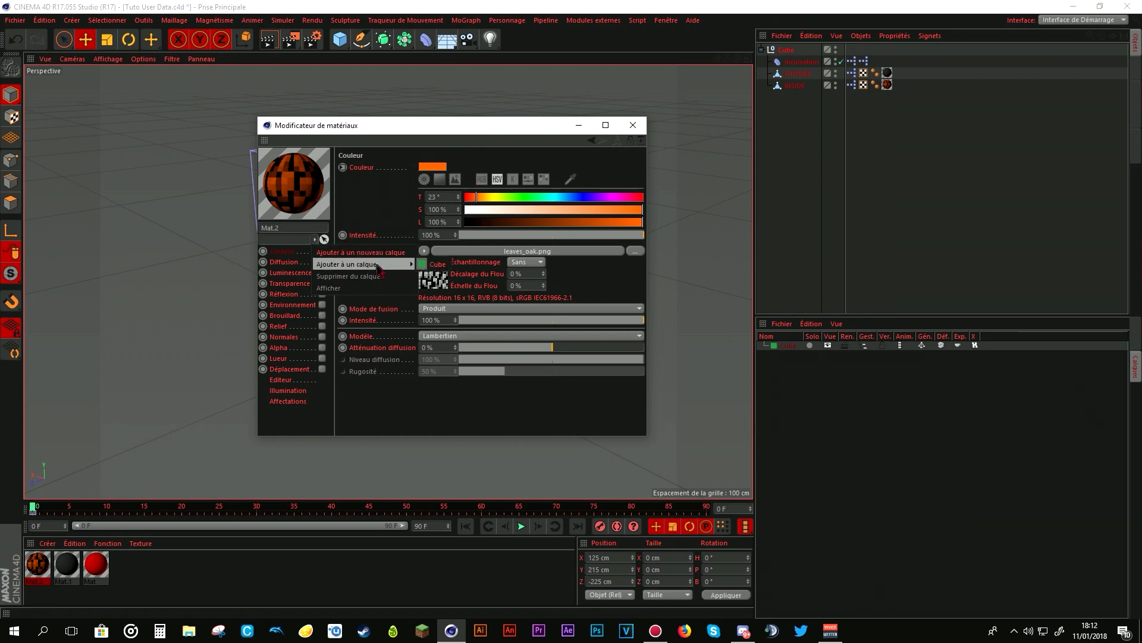
pyautogui.click(437, 264)
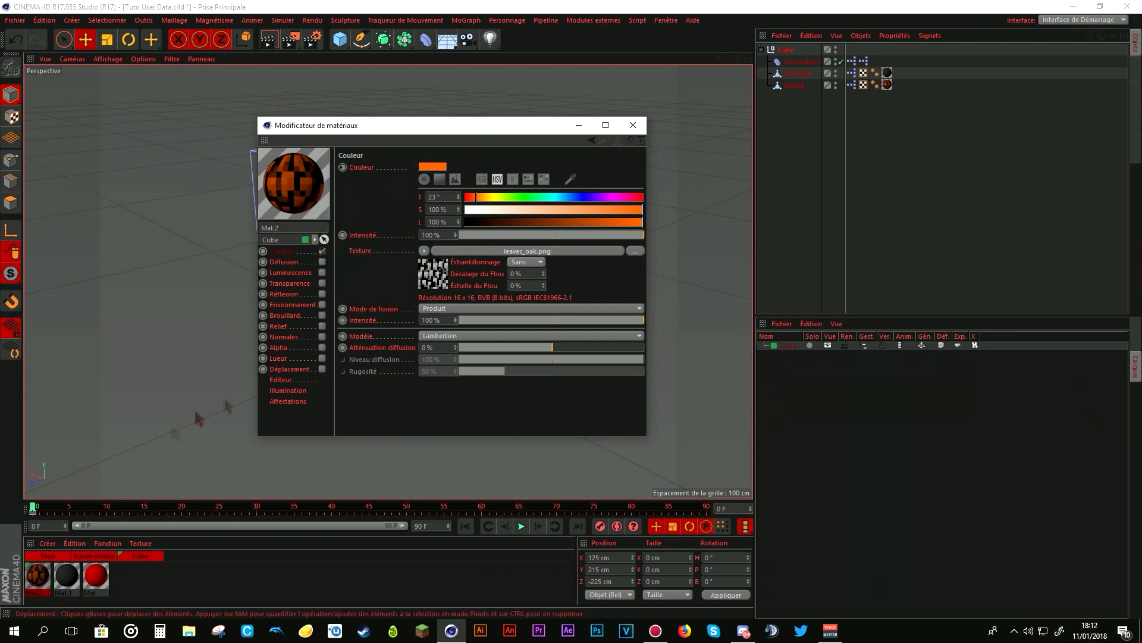
# - Add the dark material Mat.1 to the Cube layer and minimize the material editor
pyautogui.click(66, 576)
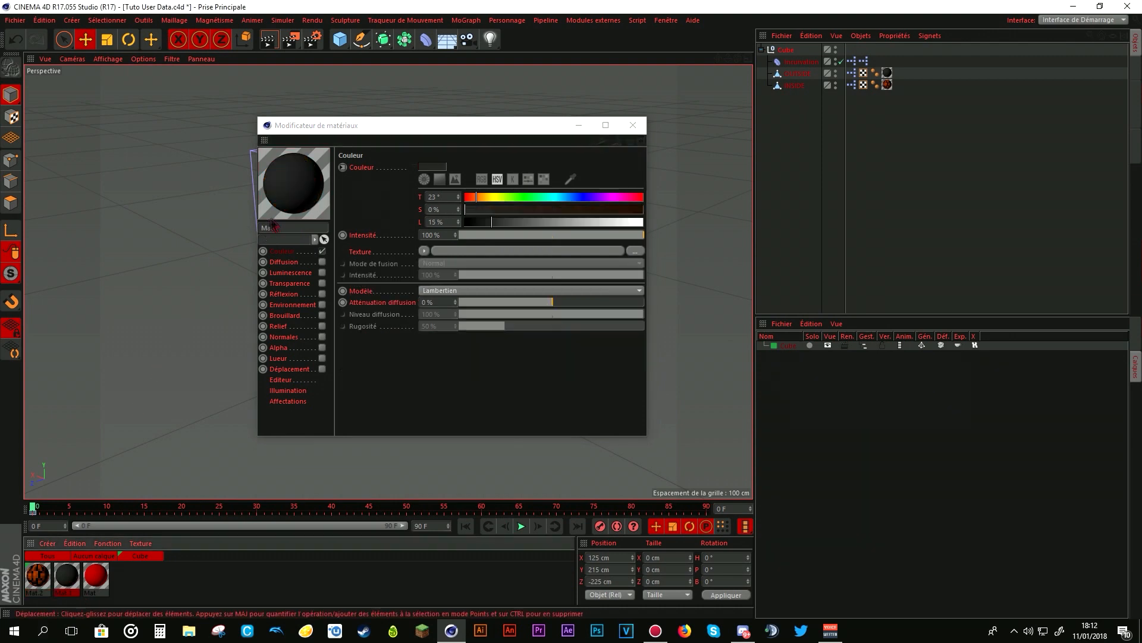
pyautogui.click(314, 240)
pyautogui.moveTo(322, 265)
pyautogui.click(433, 264)
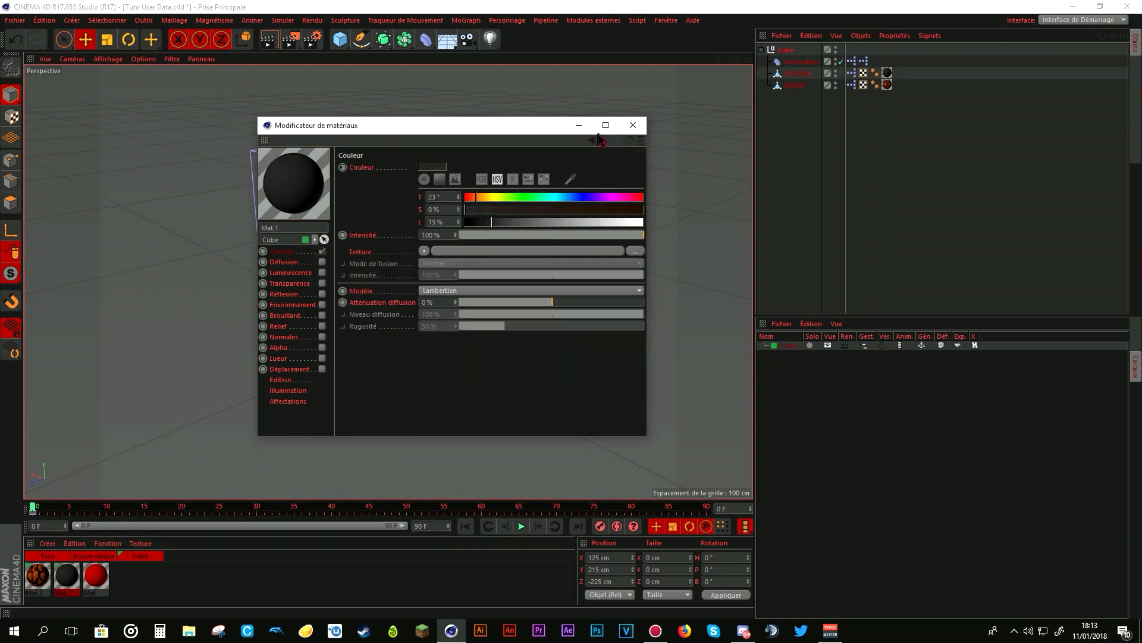
pyautogui.click(577, 126)
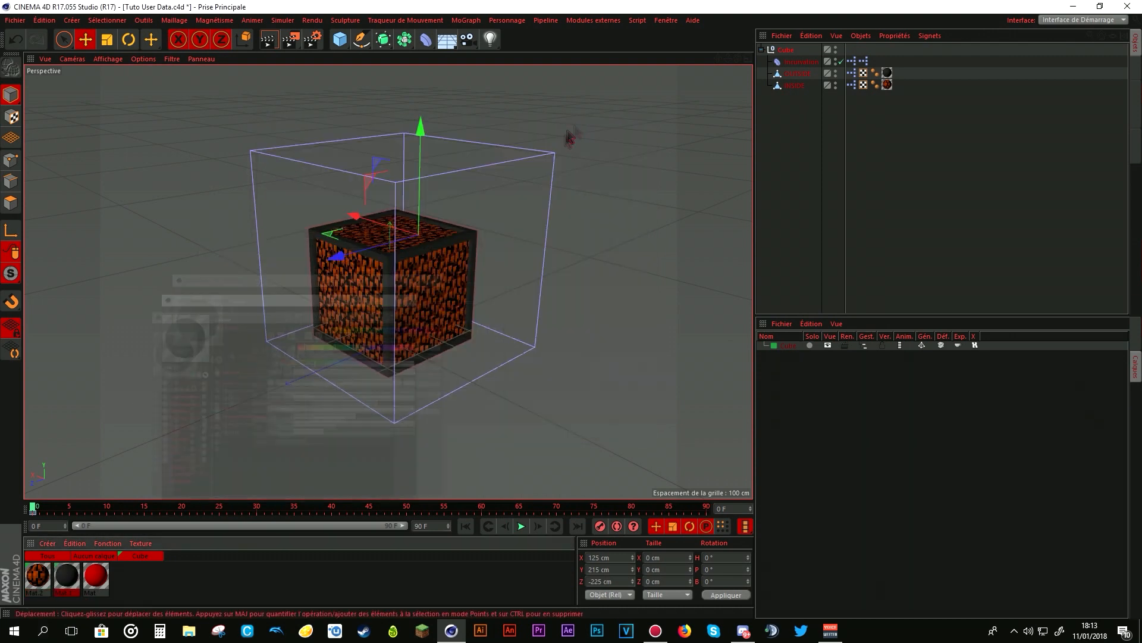
# - Add the Incurvation deformer to the Cube layer
pyautogui.click(827, 64)
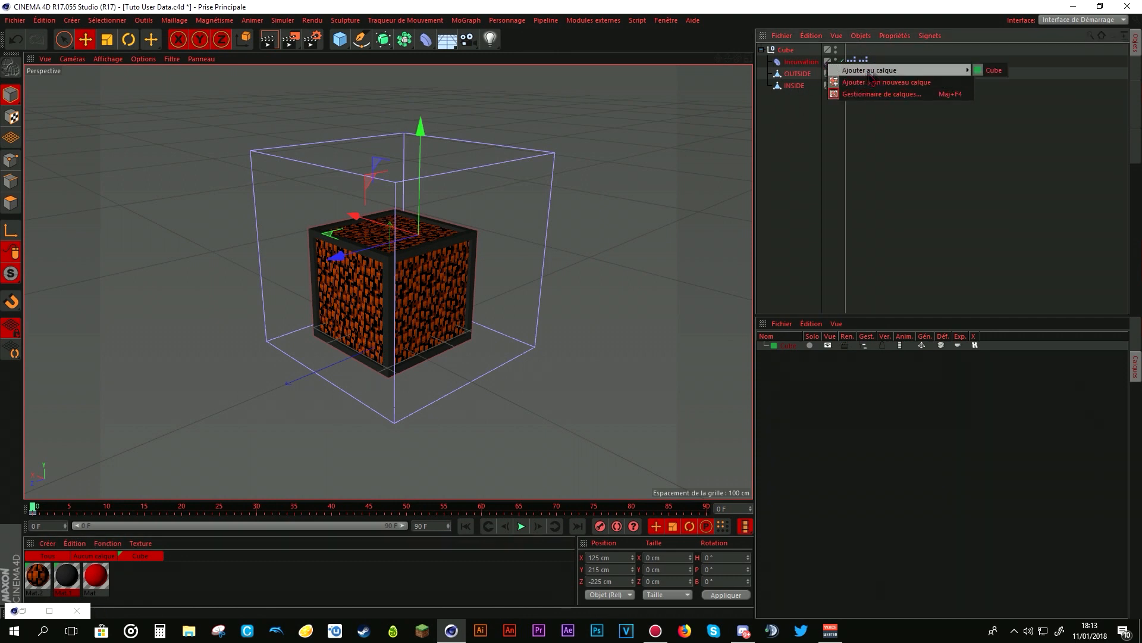
pyautogui.click(991, 70)
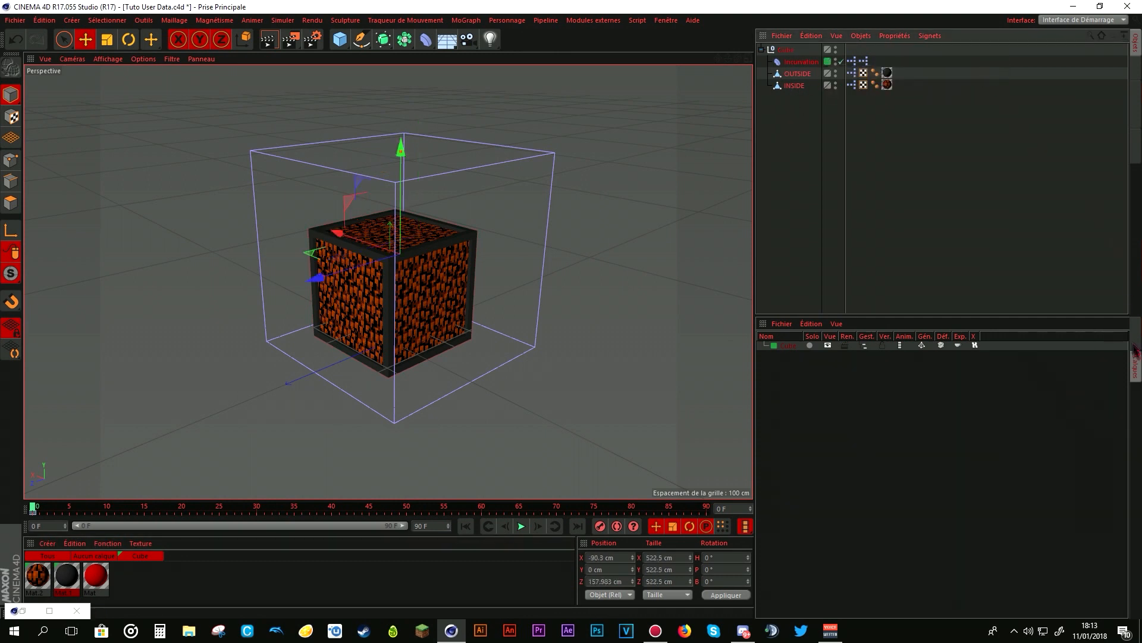
# - Hide the Cube layer's elements in the managers (Gest.) and show them again
pyautogui.click(865, 346)
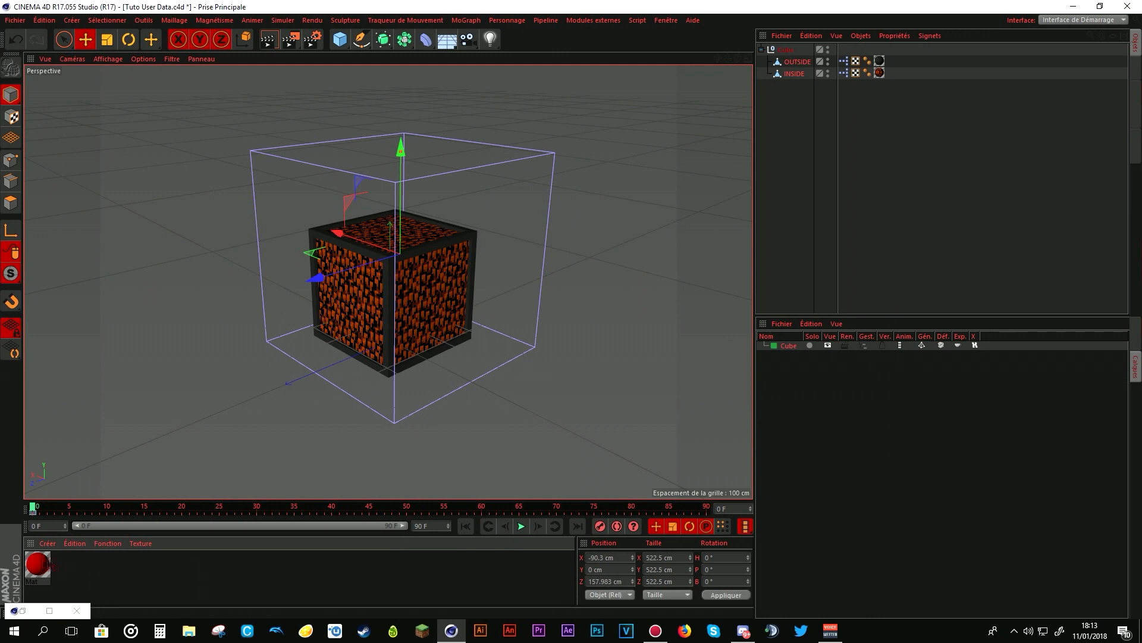
pyautogui.click(48, 544)
pyautogui.click(100, 571)
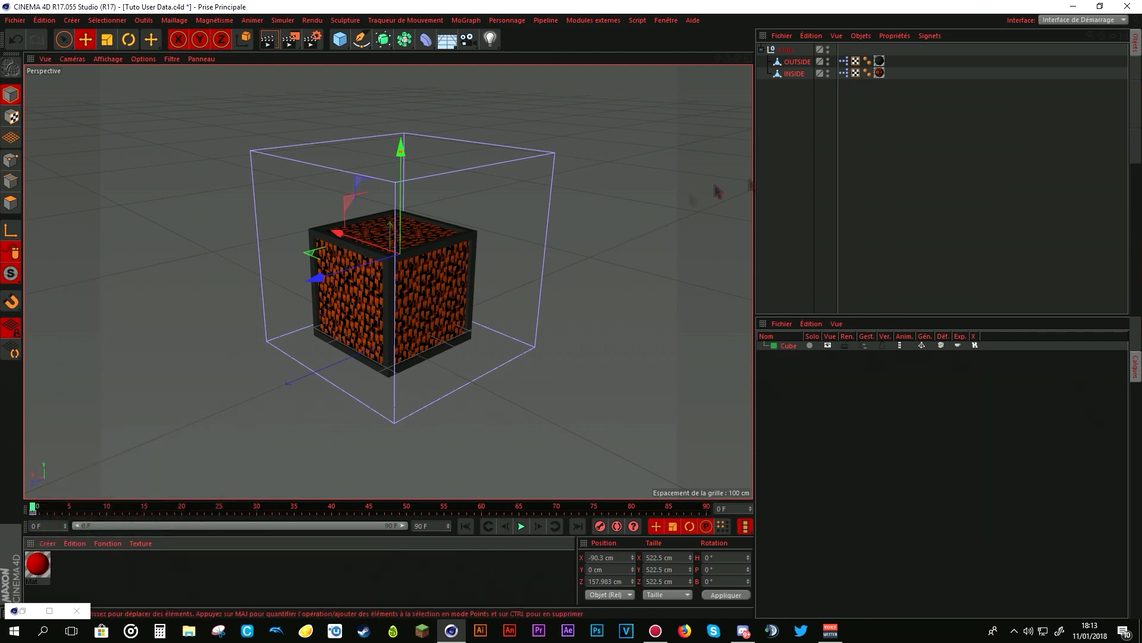
pyautogui.click(863, 345)
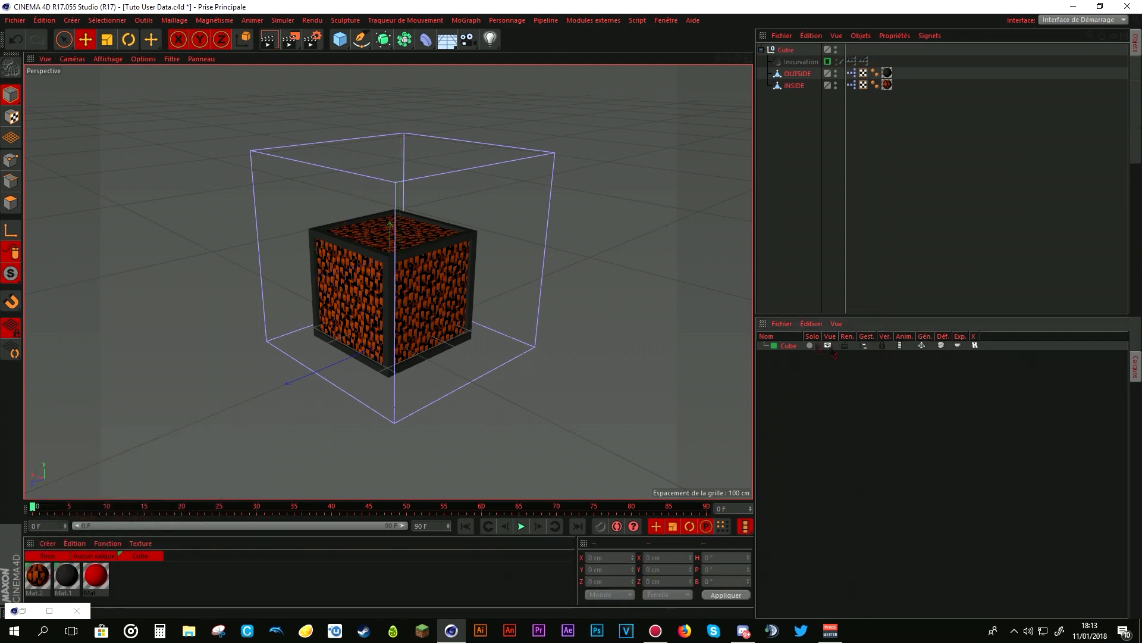